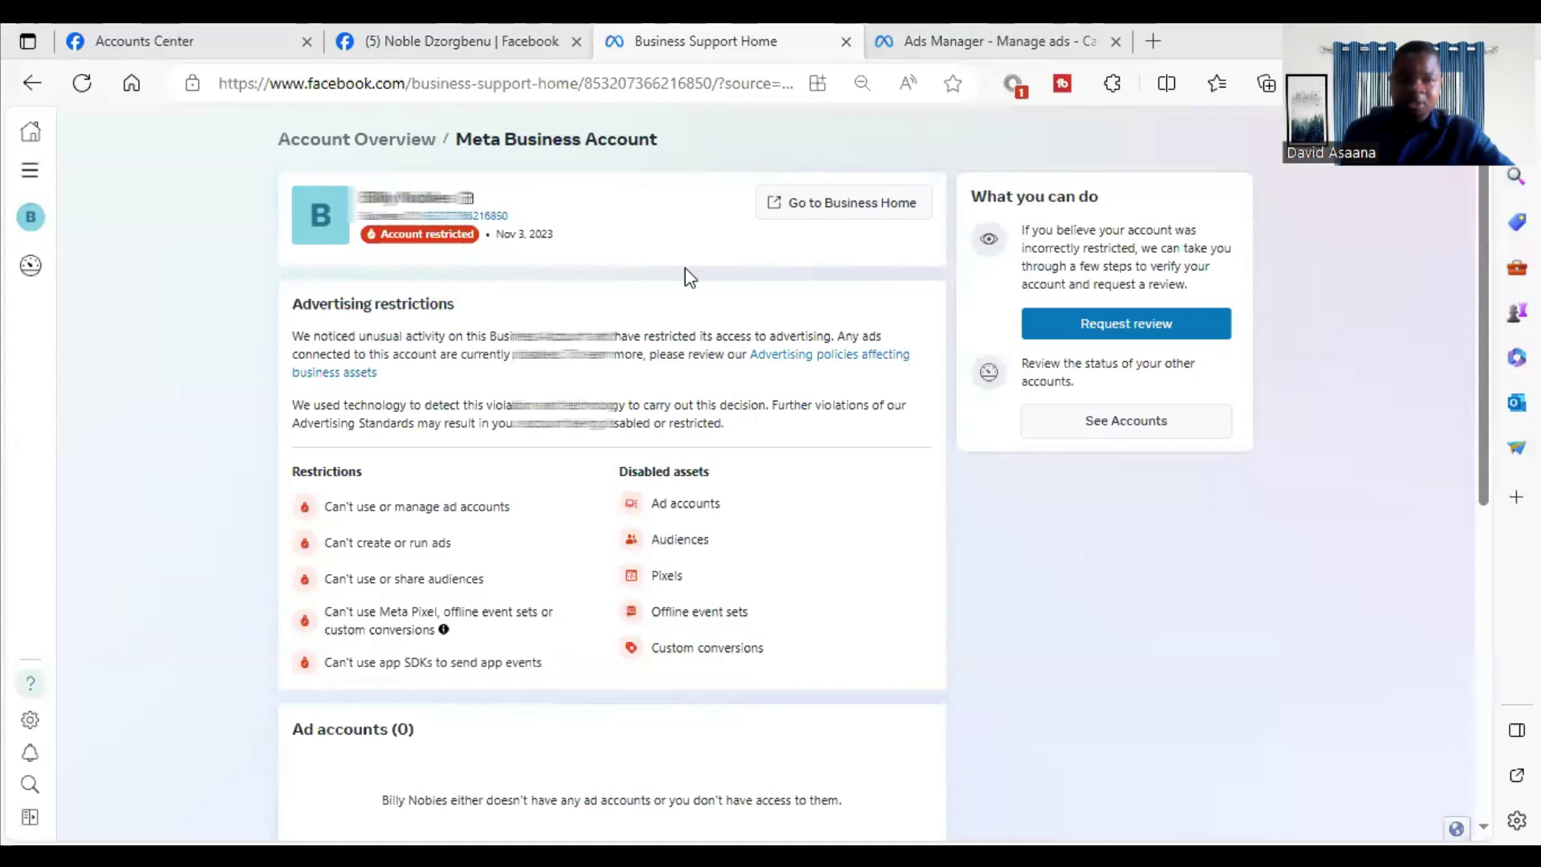
# From the full tool list in Ads Manager, open Business Support Home in a new browser tab and switch to it
pyautogui.click(355, 24)
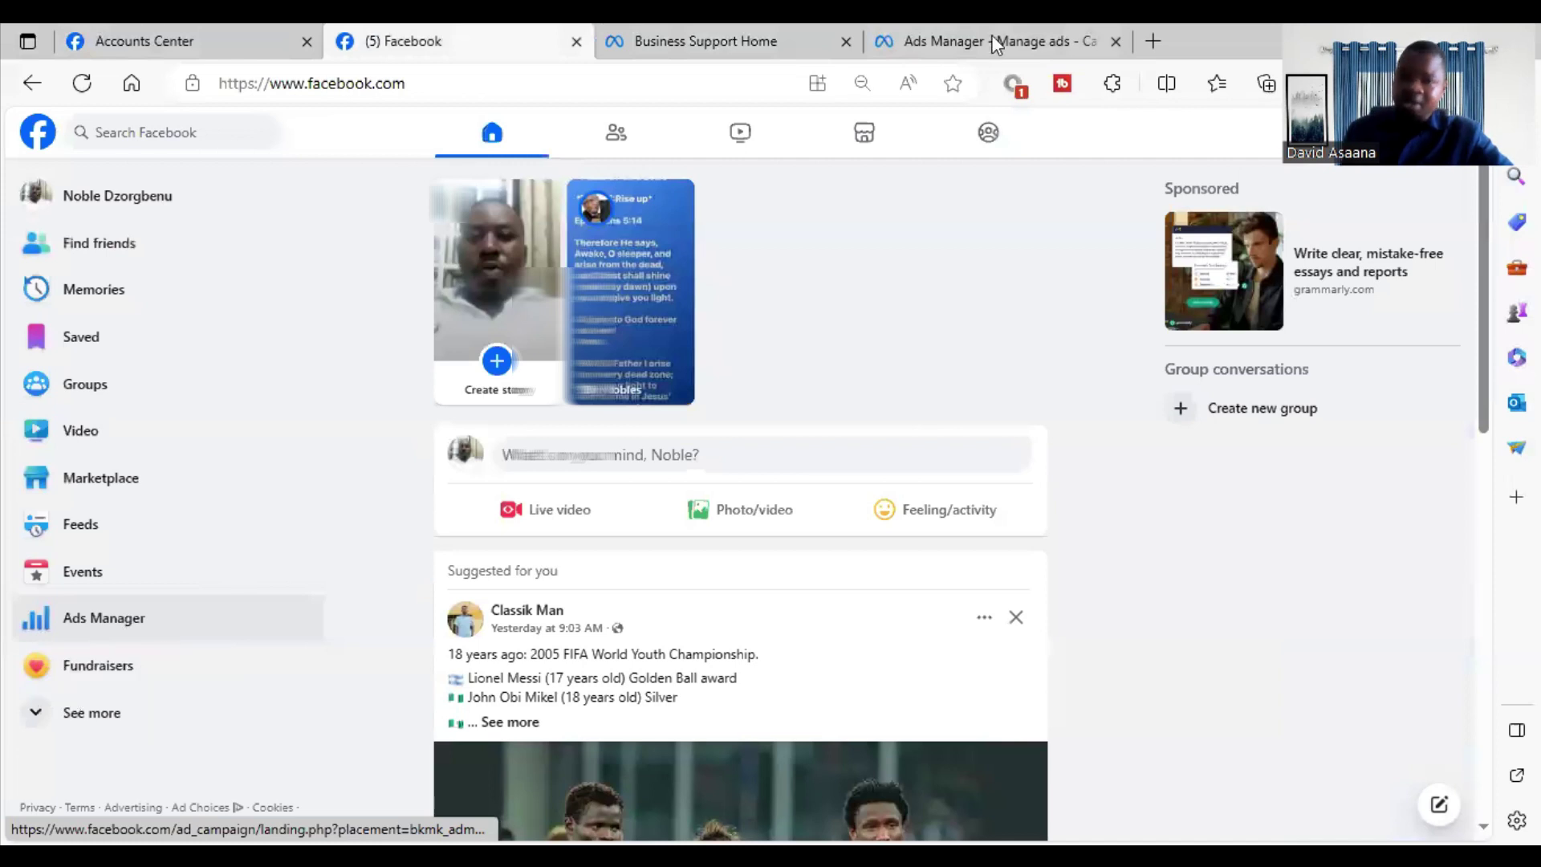
pyautogui.click(990, 36)
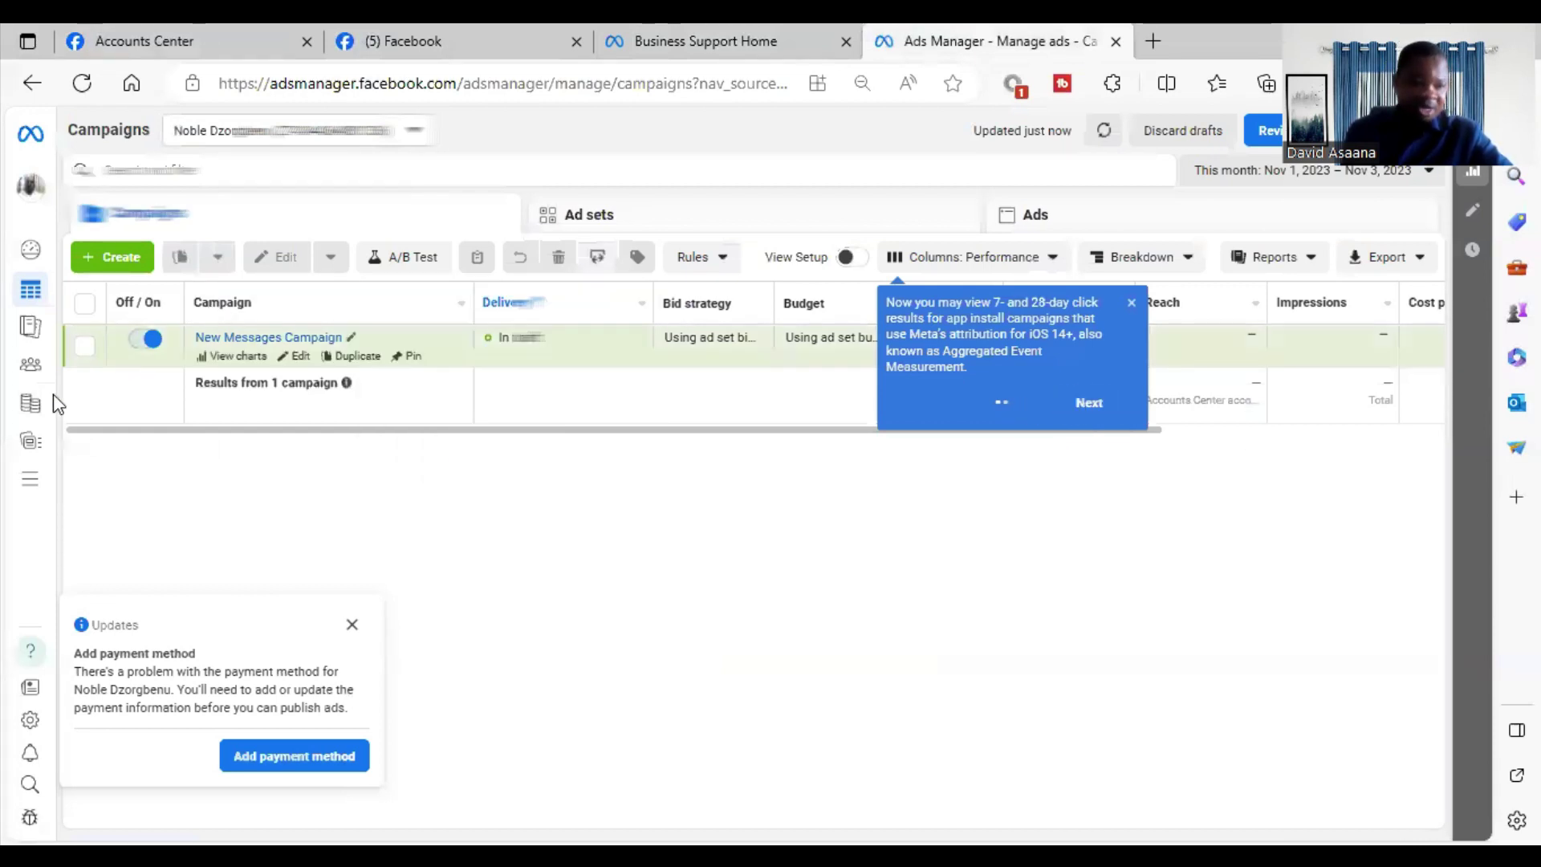
pyautogui.click(29, 479)
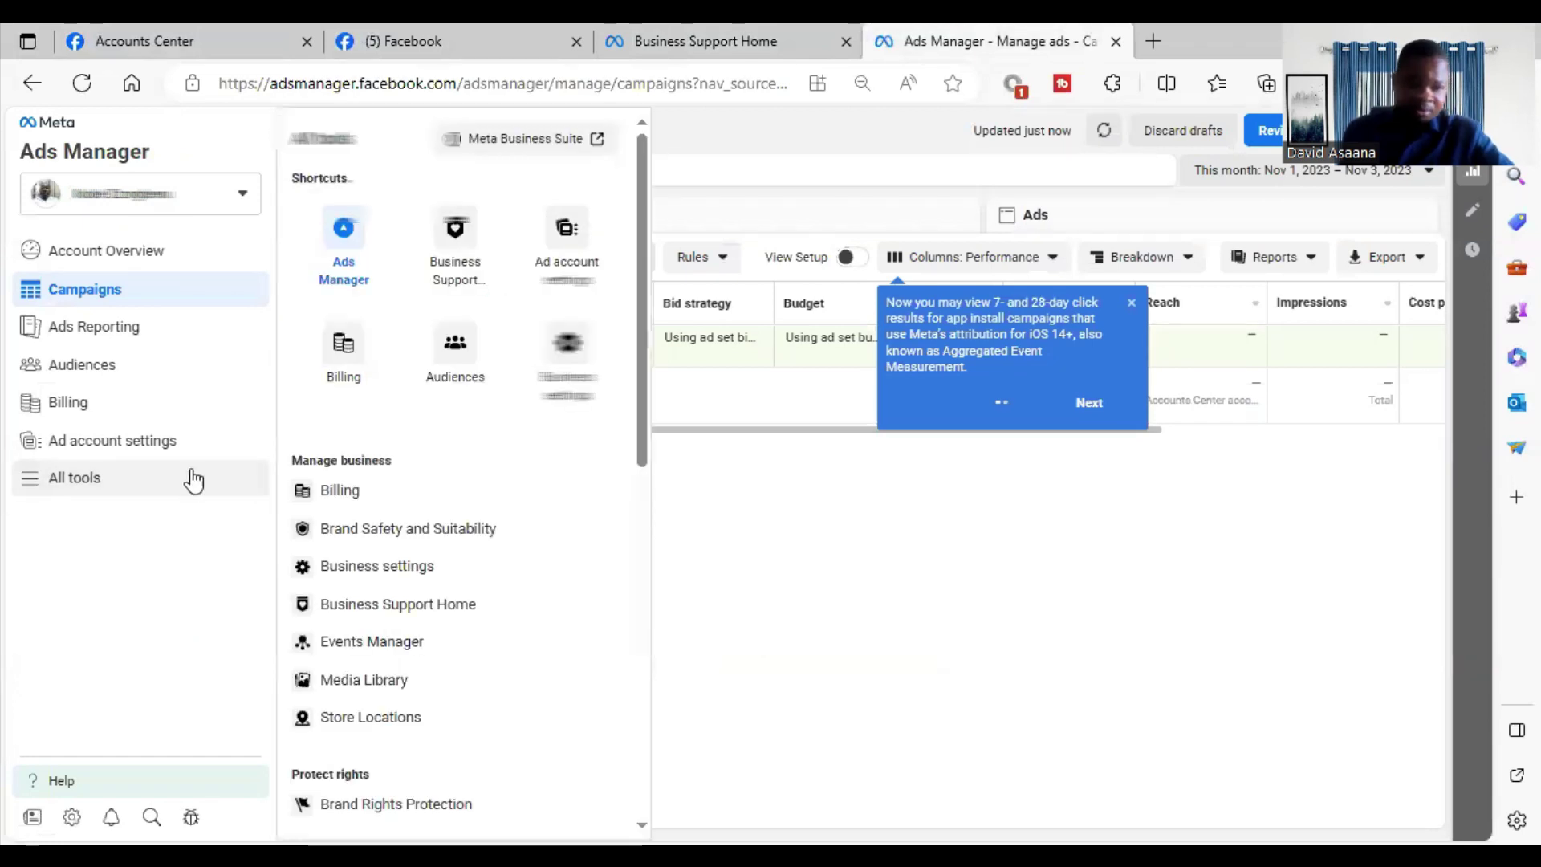
pyautogui.click(575, 610)
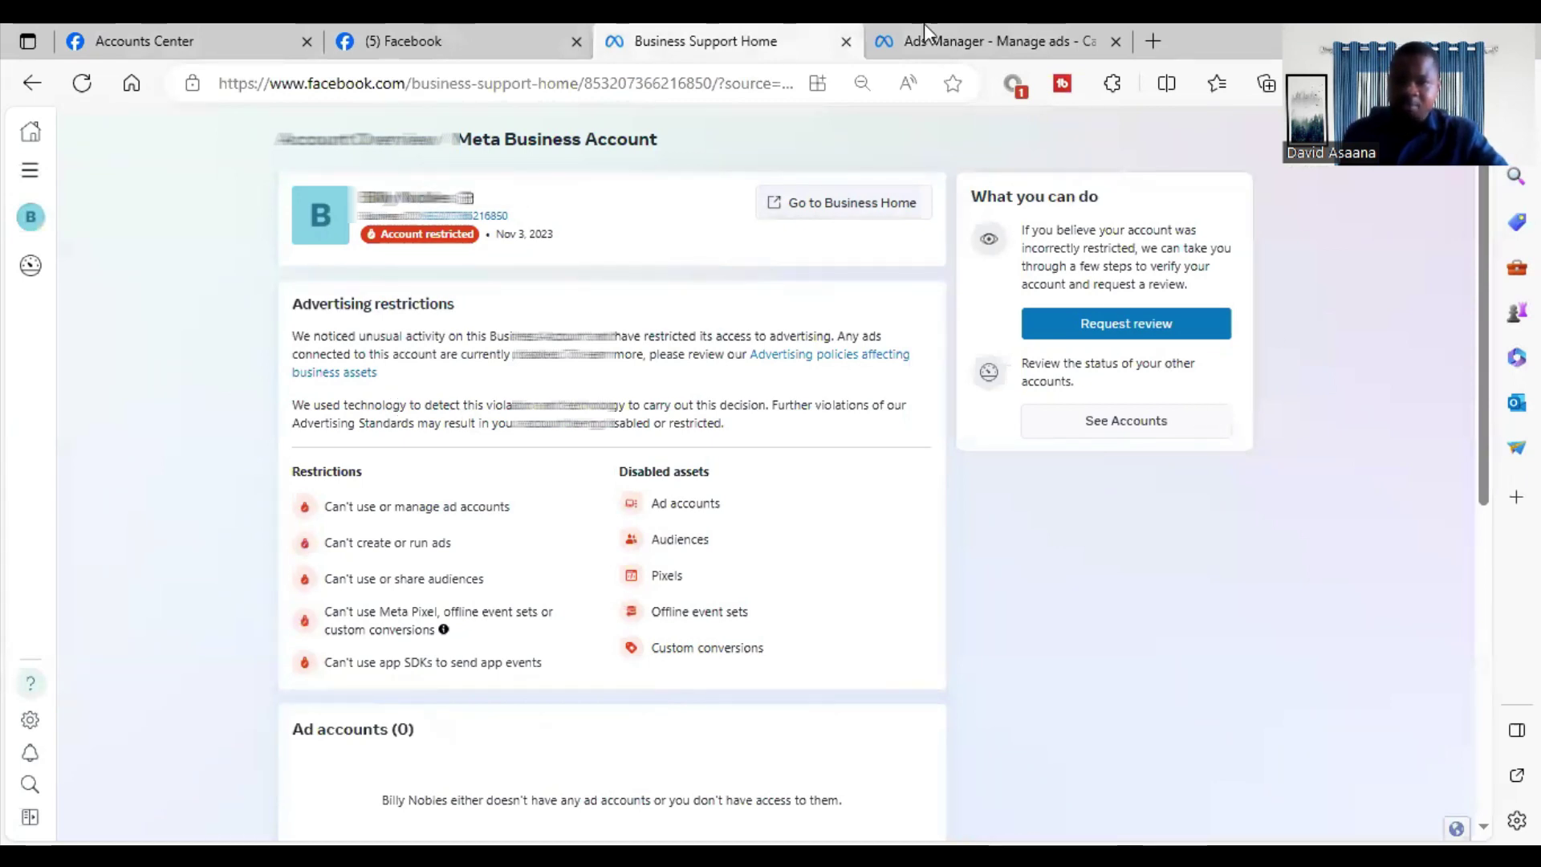
pyautogui.click(1053, 32)
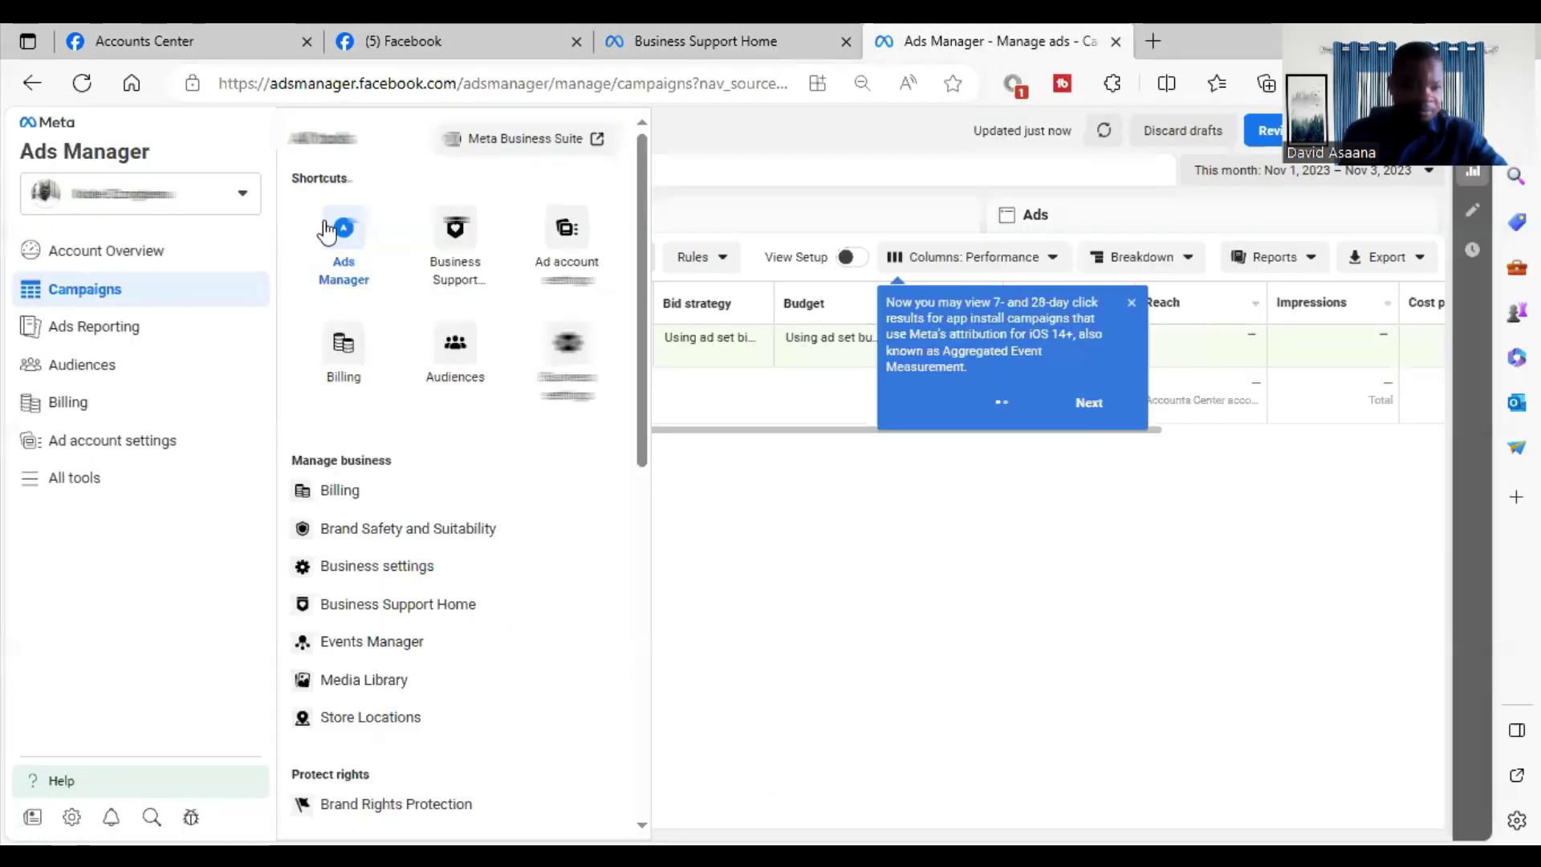
pyautogui.rightClick(473, 272)
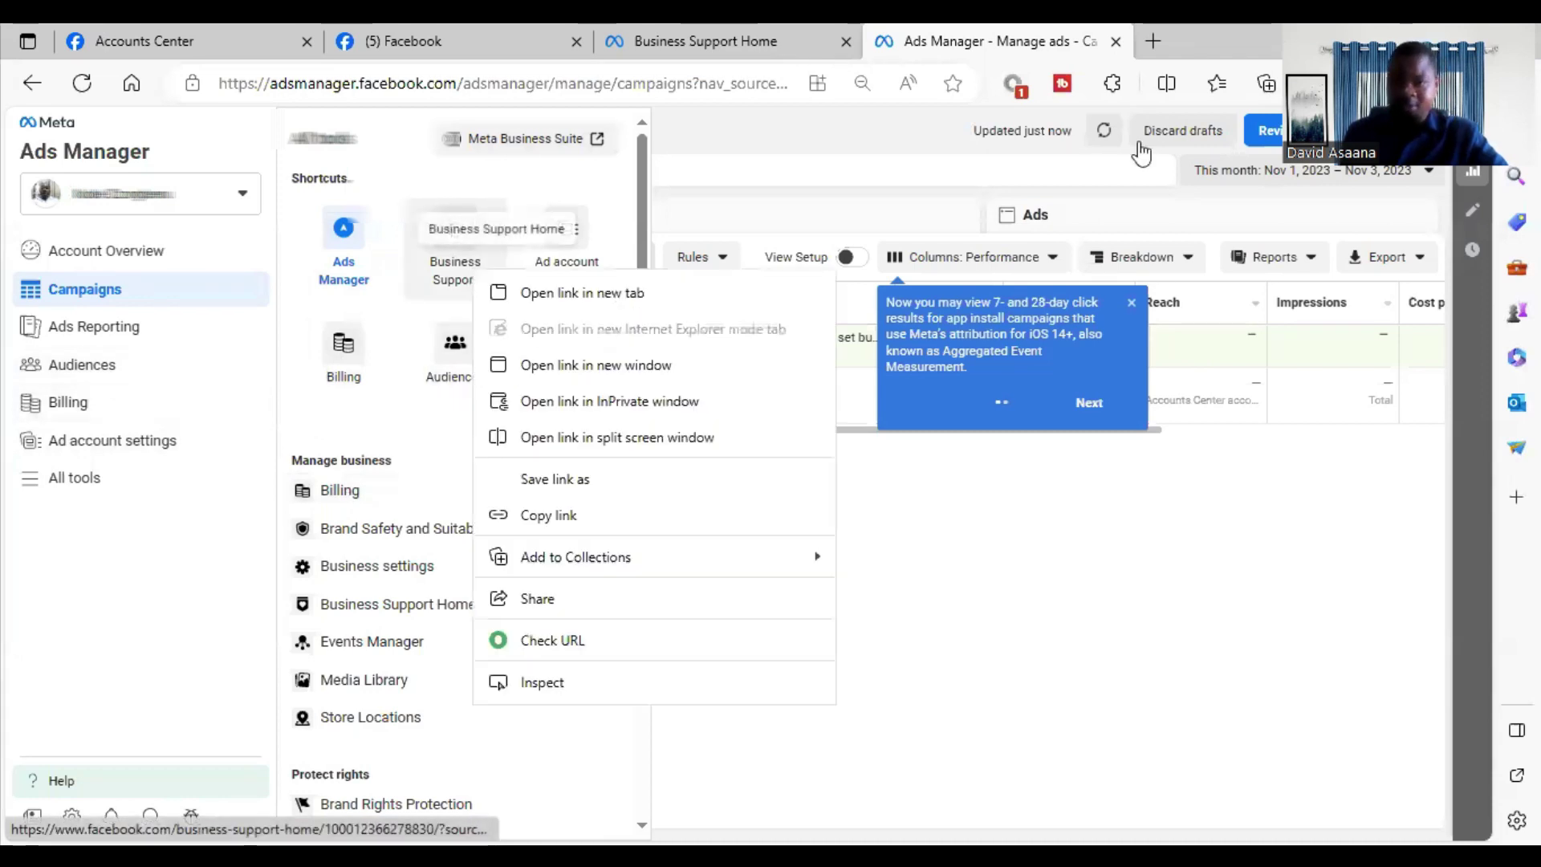
pyautogui.click(618, 293)
pyautogui.click(1114, 24)
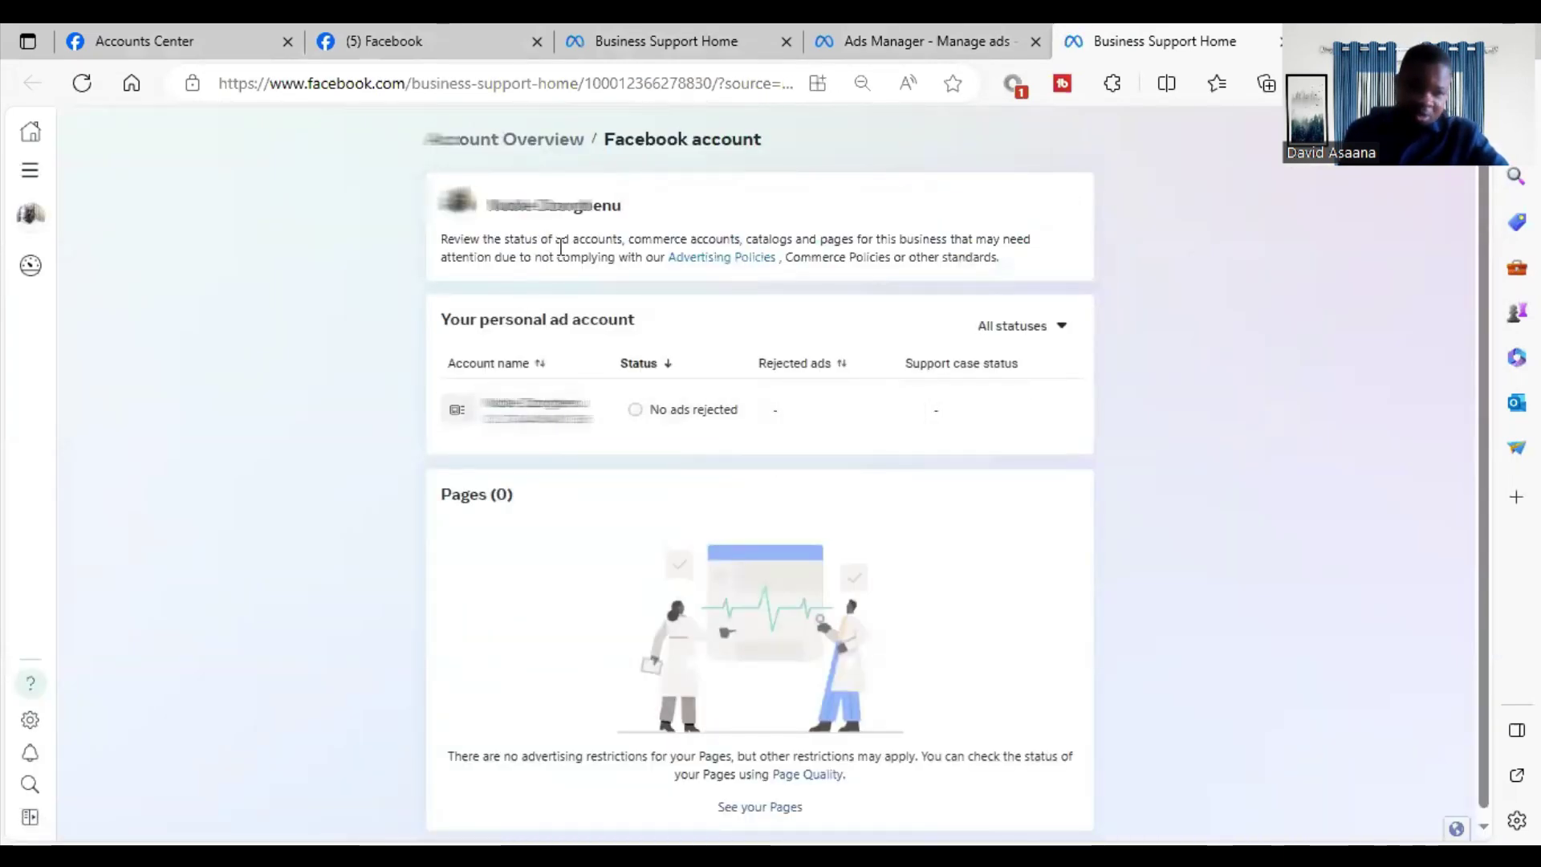
# Go to the account overview, view all accounts, and open the restricted business account's details
pyautogui.scroll(-1, 724, 635)
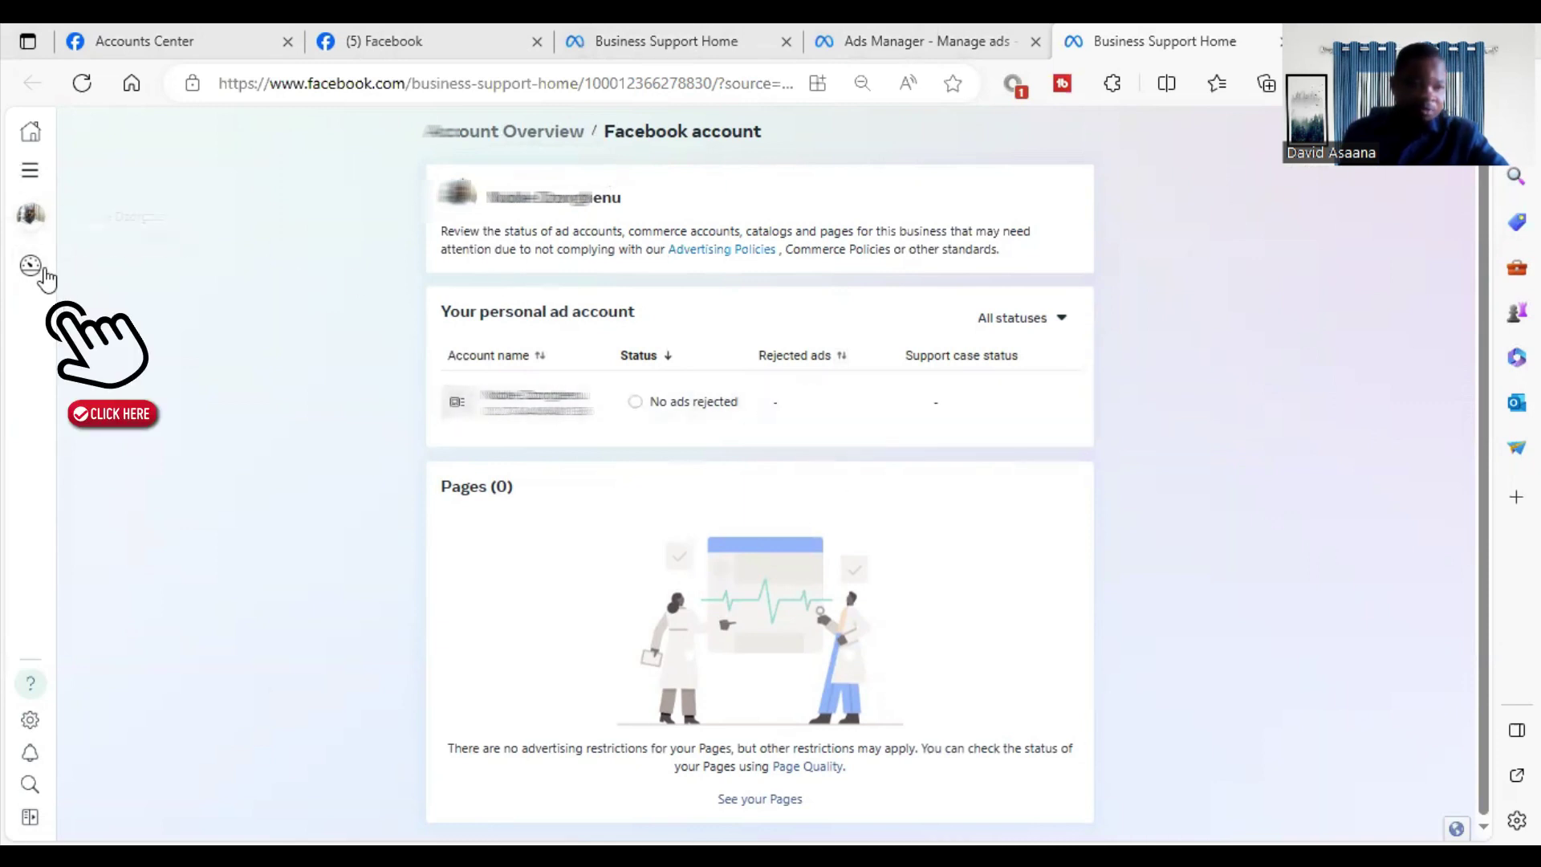
pyautogui.moveTo(38, 277)
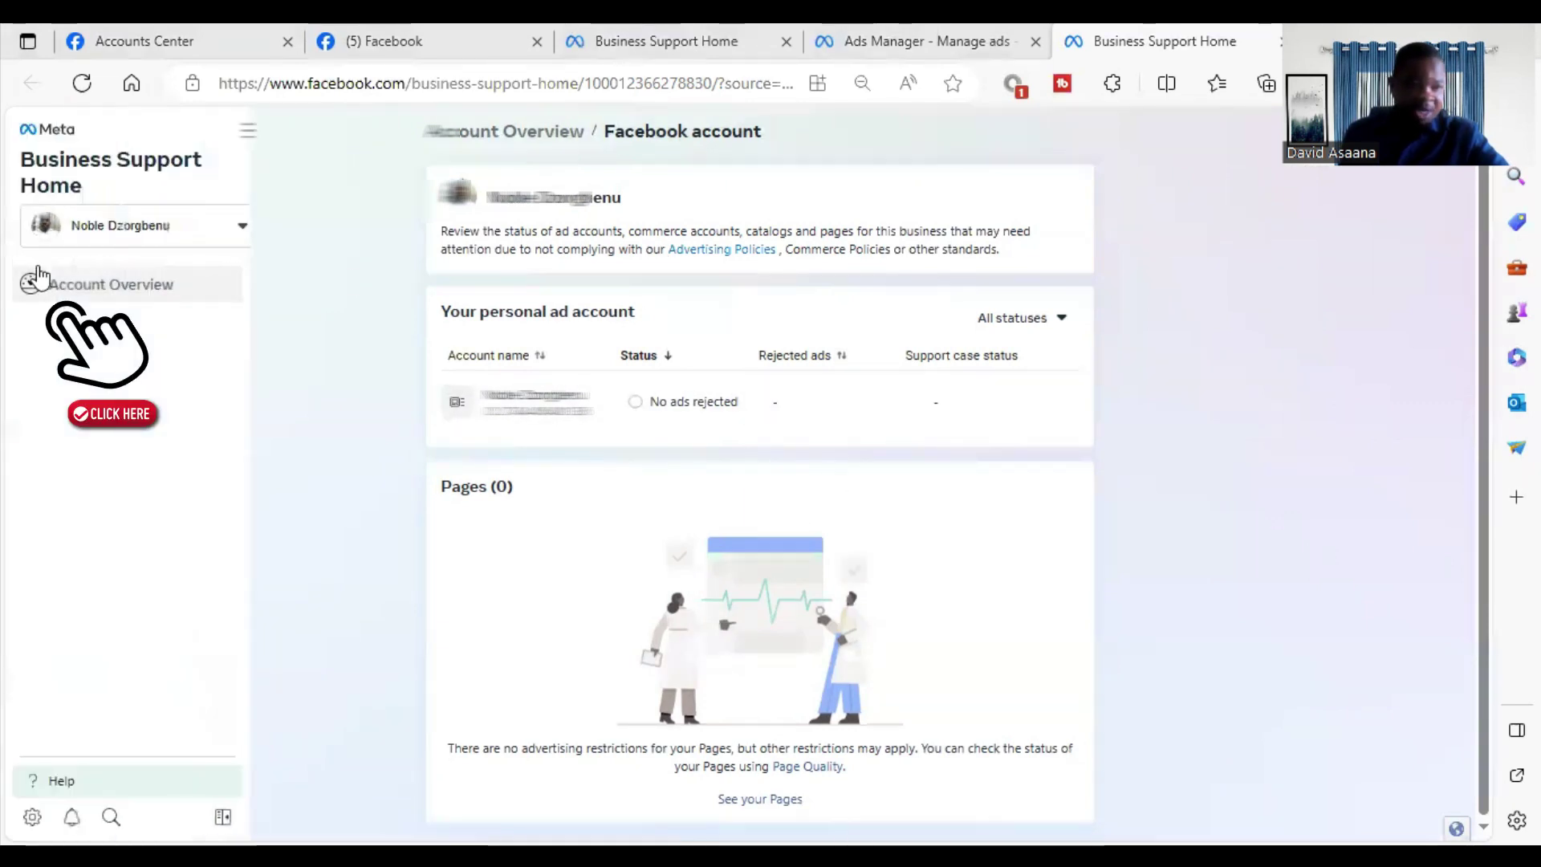
pyautogui.click(151, 295)
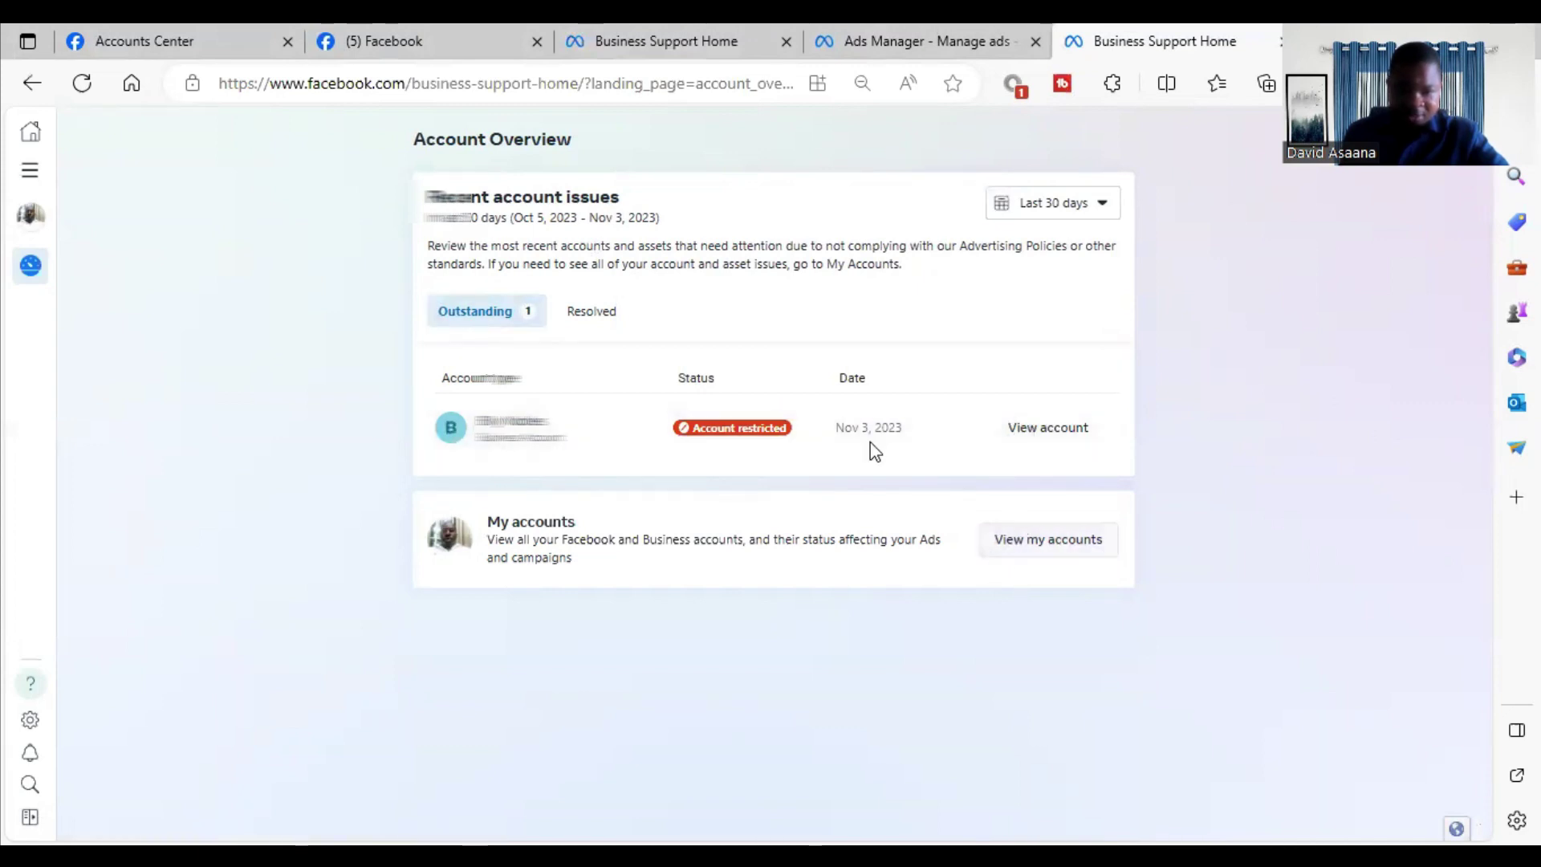
pyautogui.click(1058, 557)
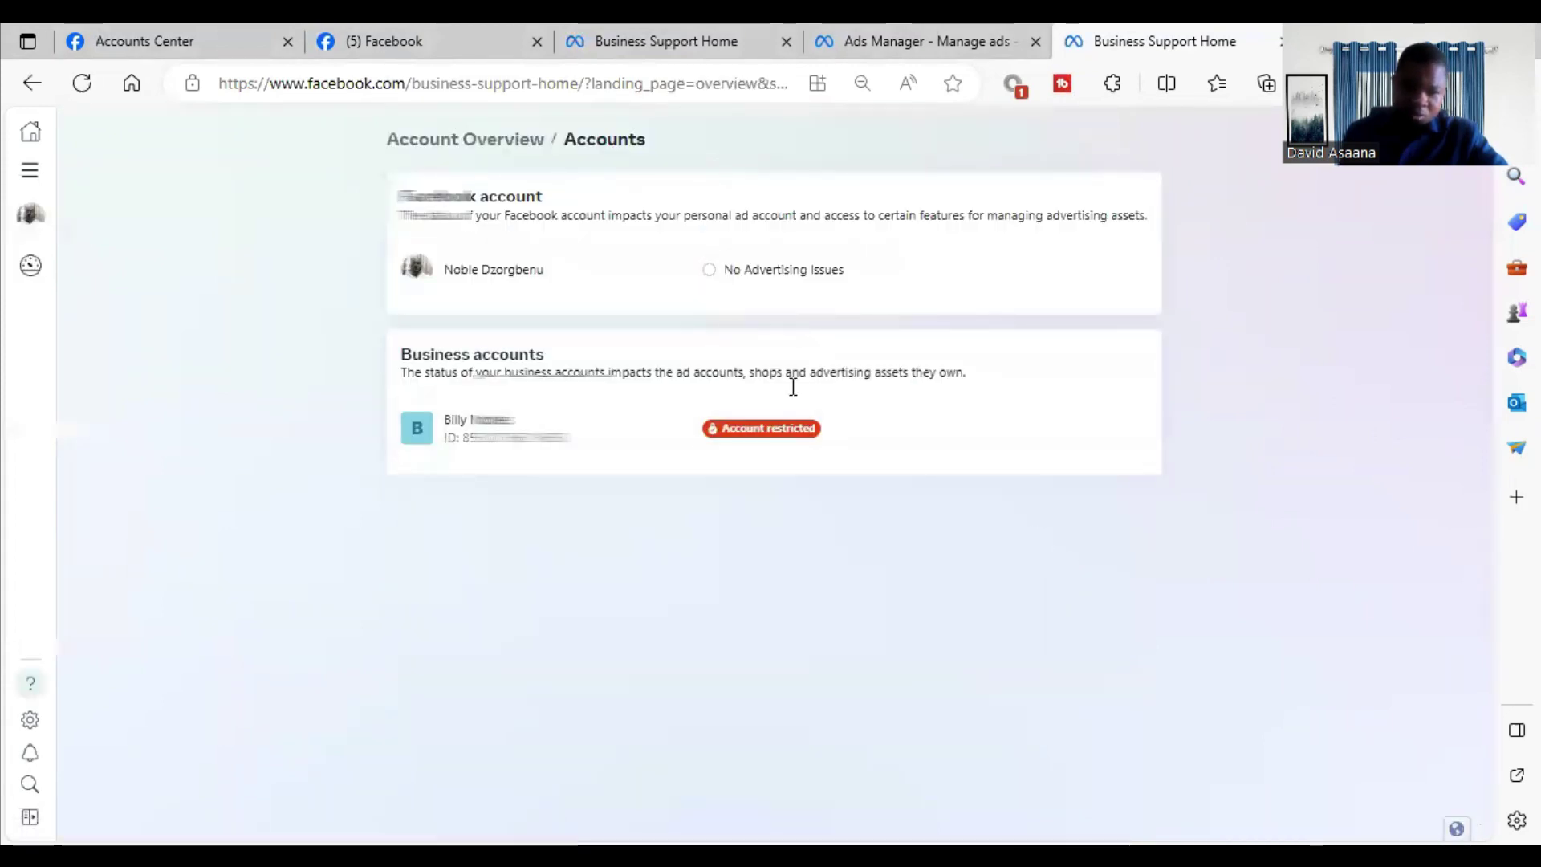
pyautogui.click(847, 444)
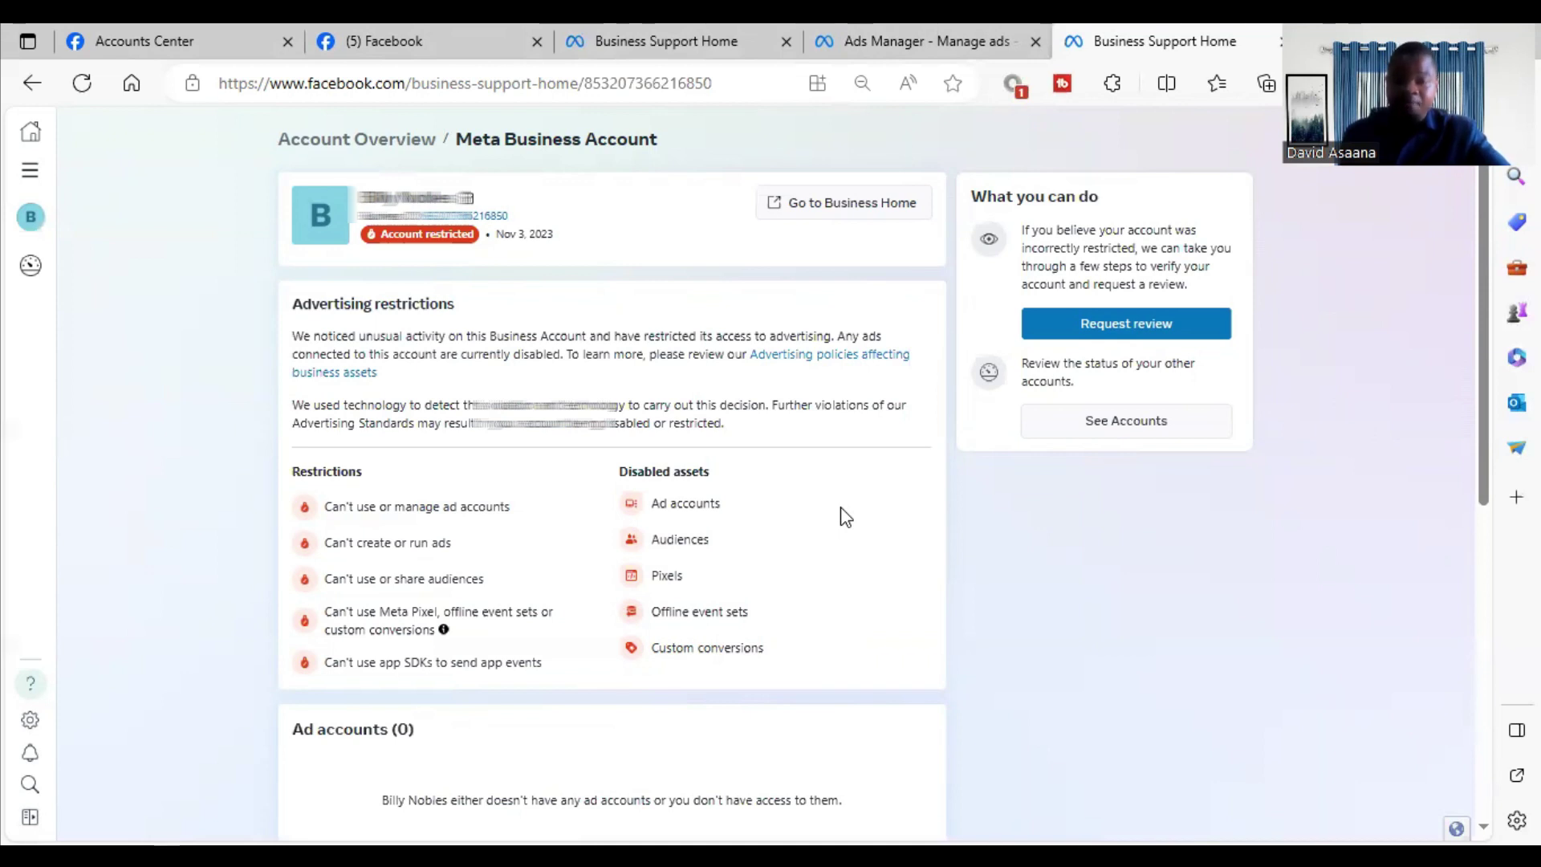
# Open the personal Facebook profile's About section and review its contact and basic info
pyautogui.click(357, 40)
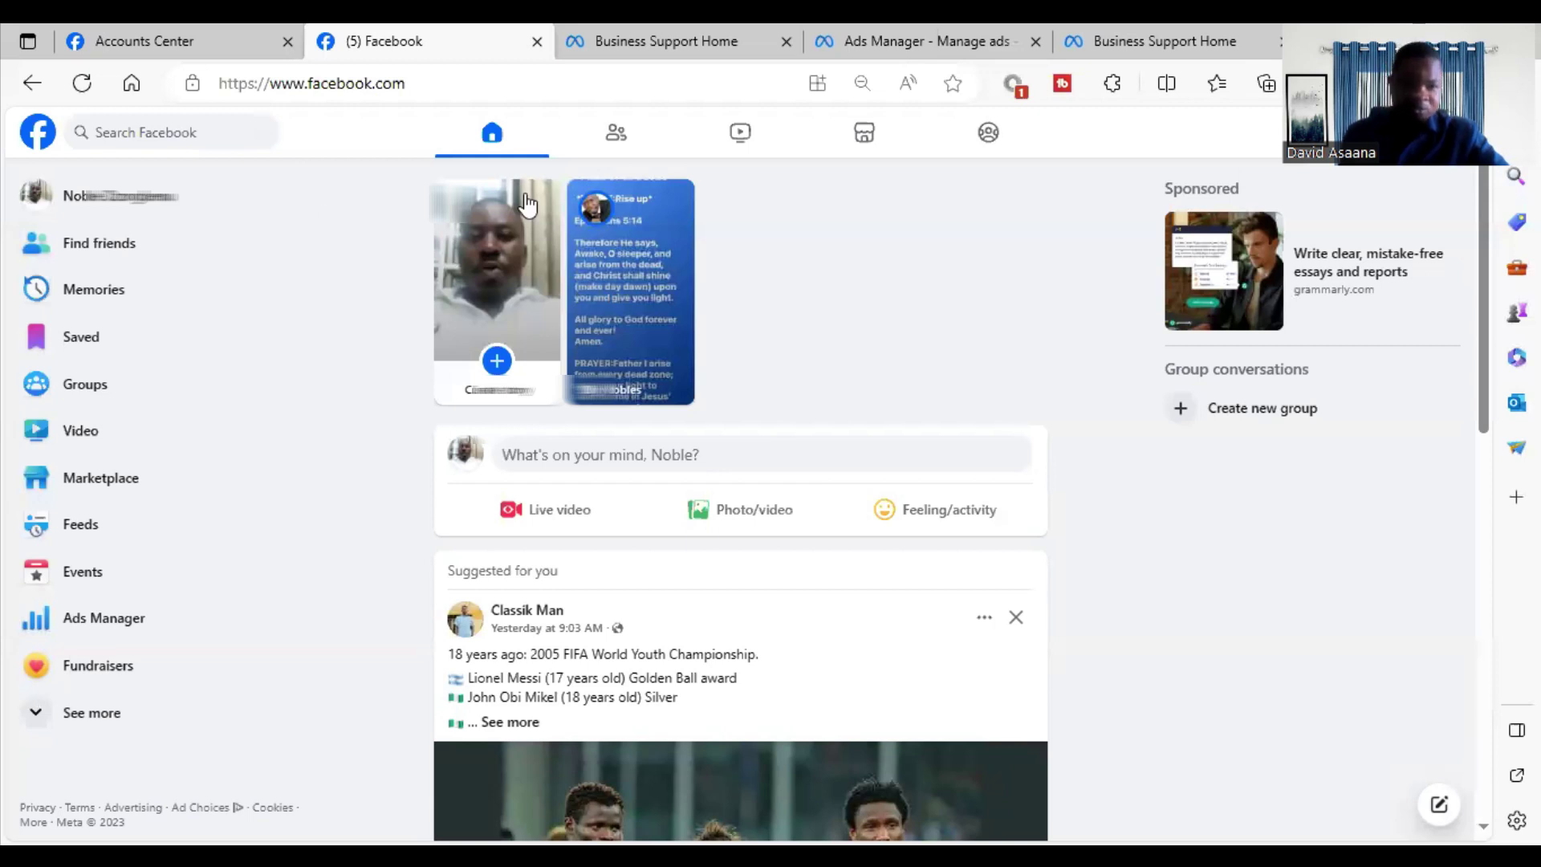
pyautogui.click(189, 198)
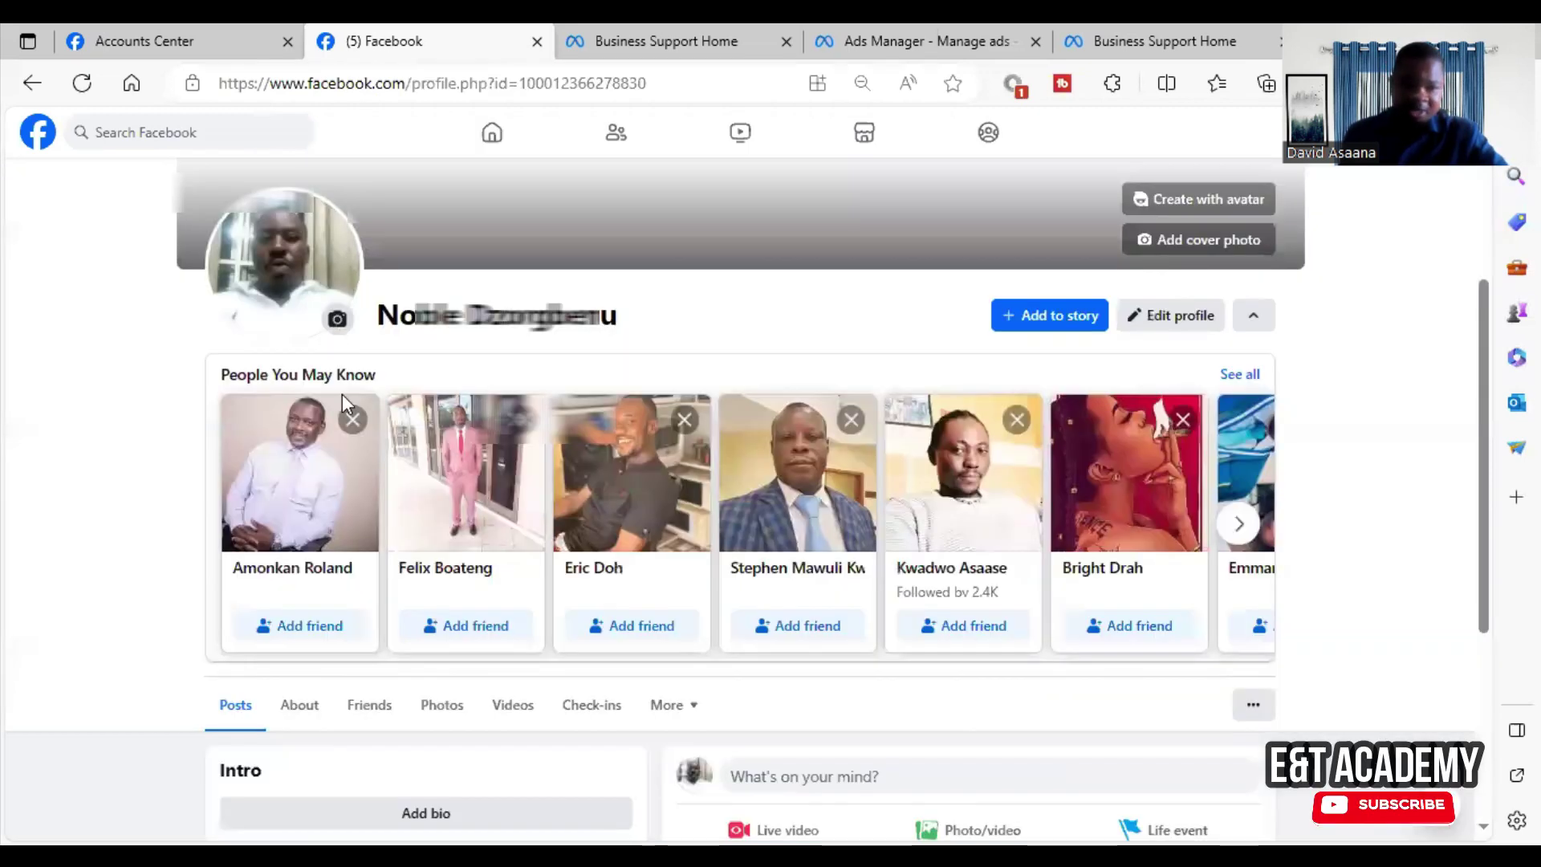
pyautogui.scroll(-3, 342, 394)
pyautogui.click(318, 486)
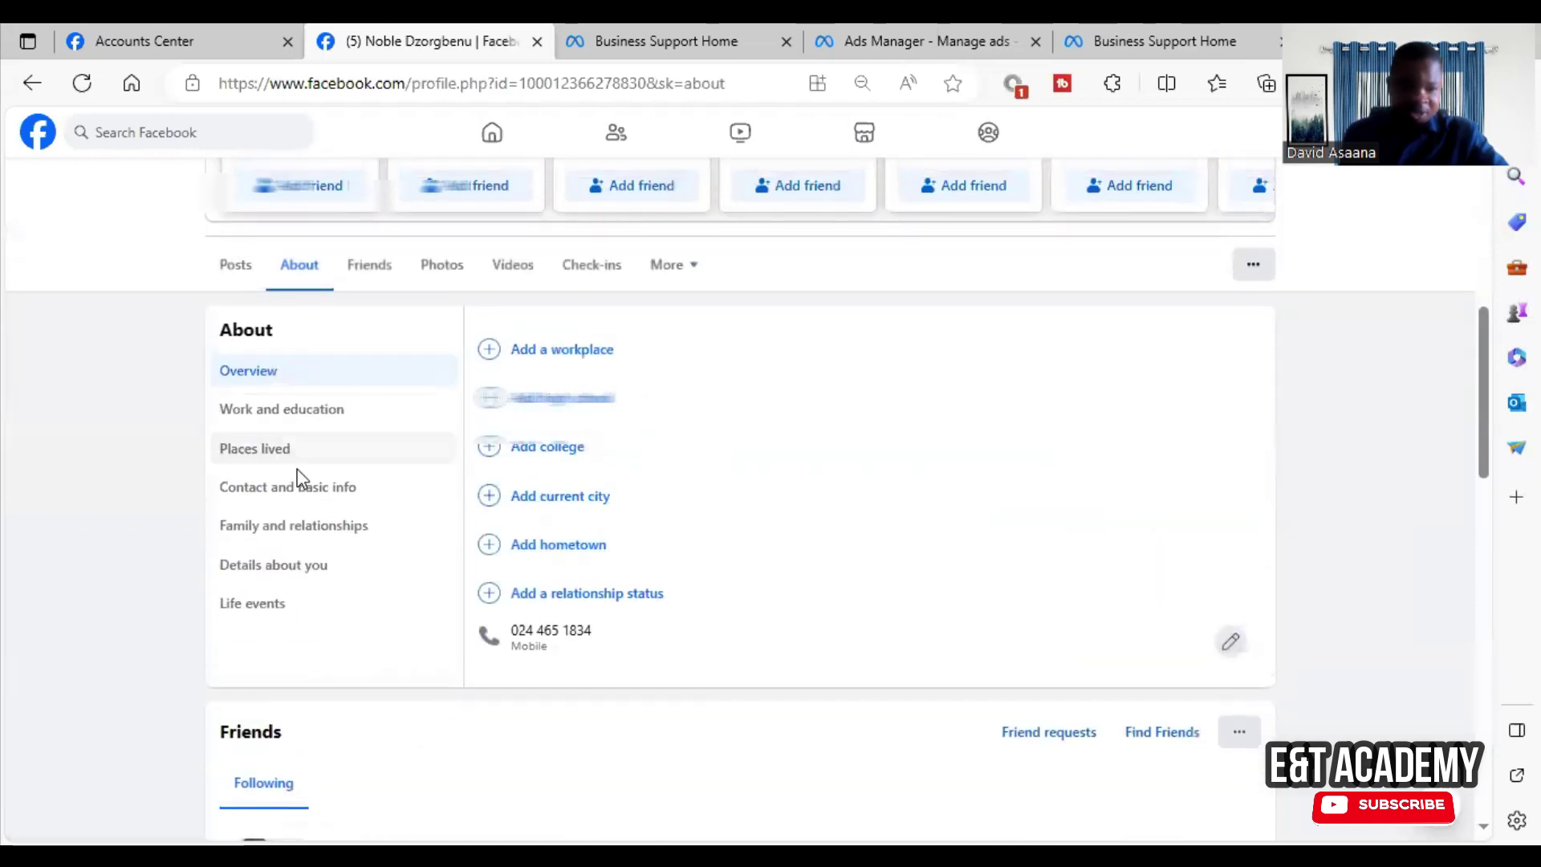
pyautogui.click(309, 493)
pyautogui.scroll(-3, 733, 554)
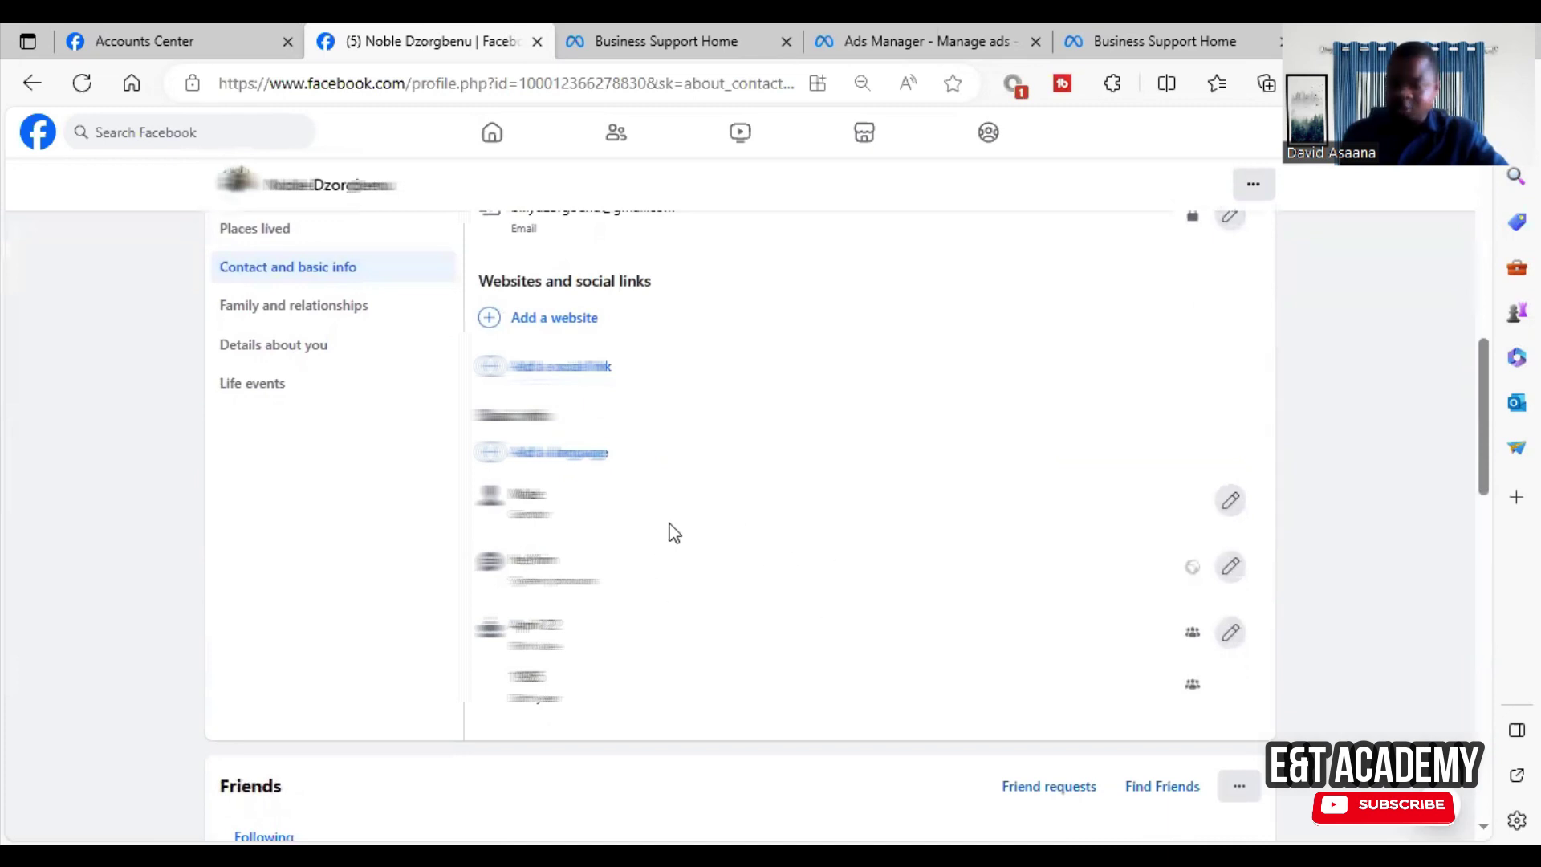
pyautogui.scroll(-1, 688, 537)
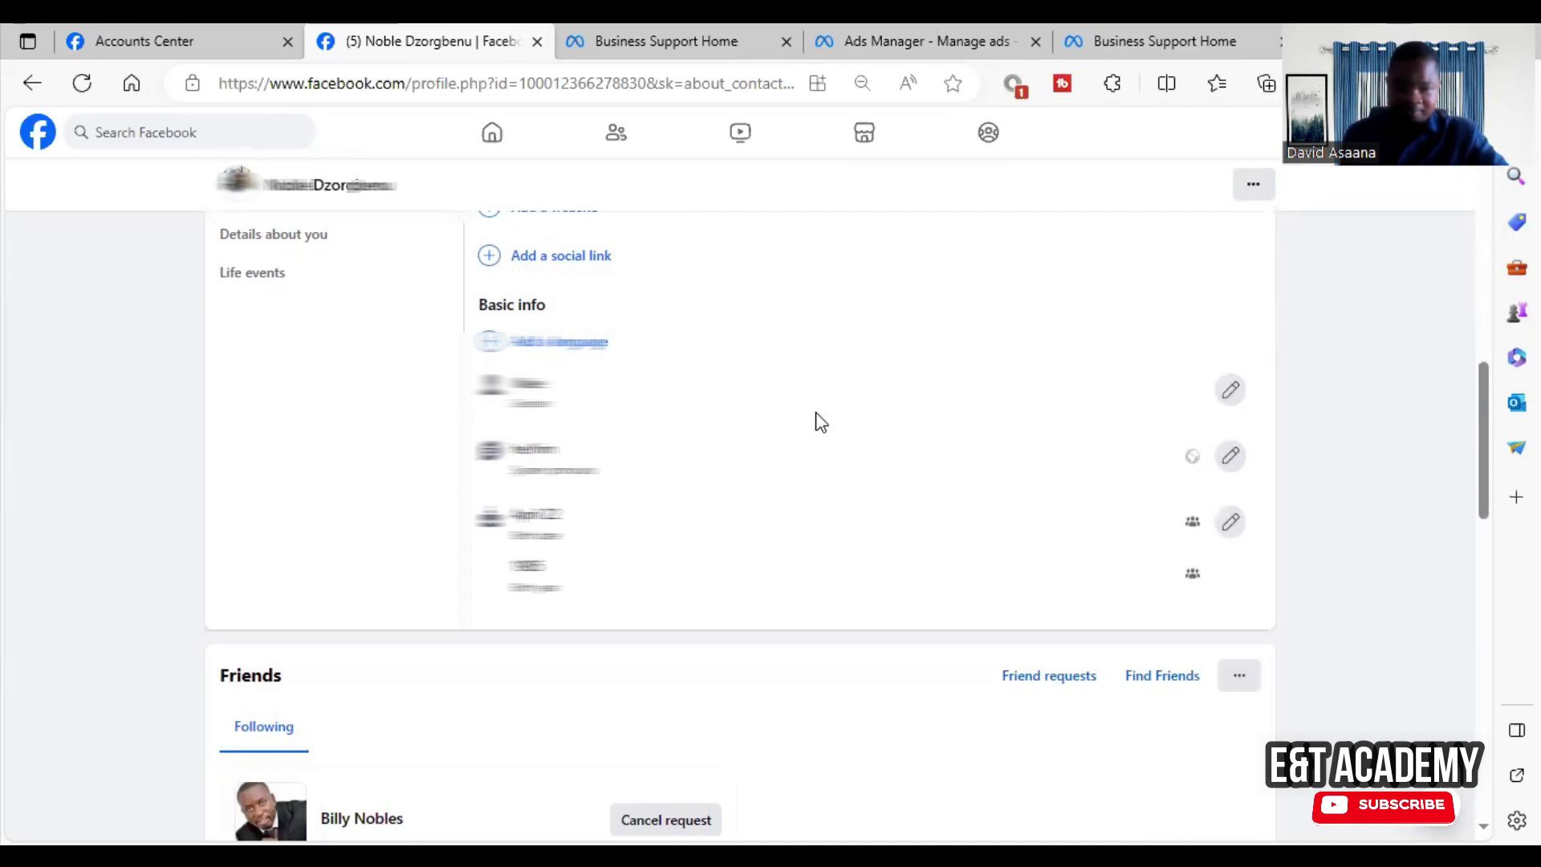
# Open the advertising policies affecting business assets from the restricted account's page in a new tab and read through them
pyautogui.click(732, 37)
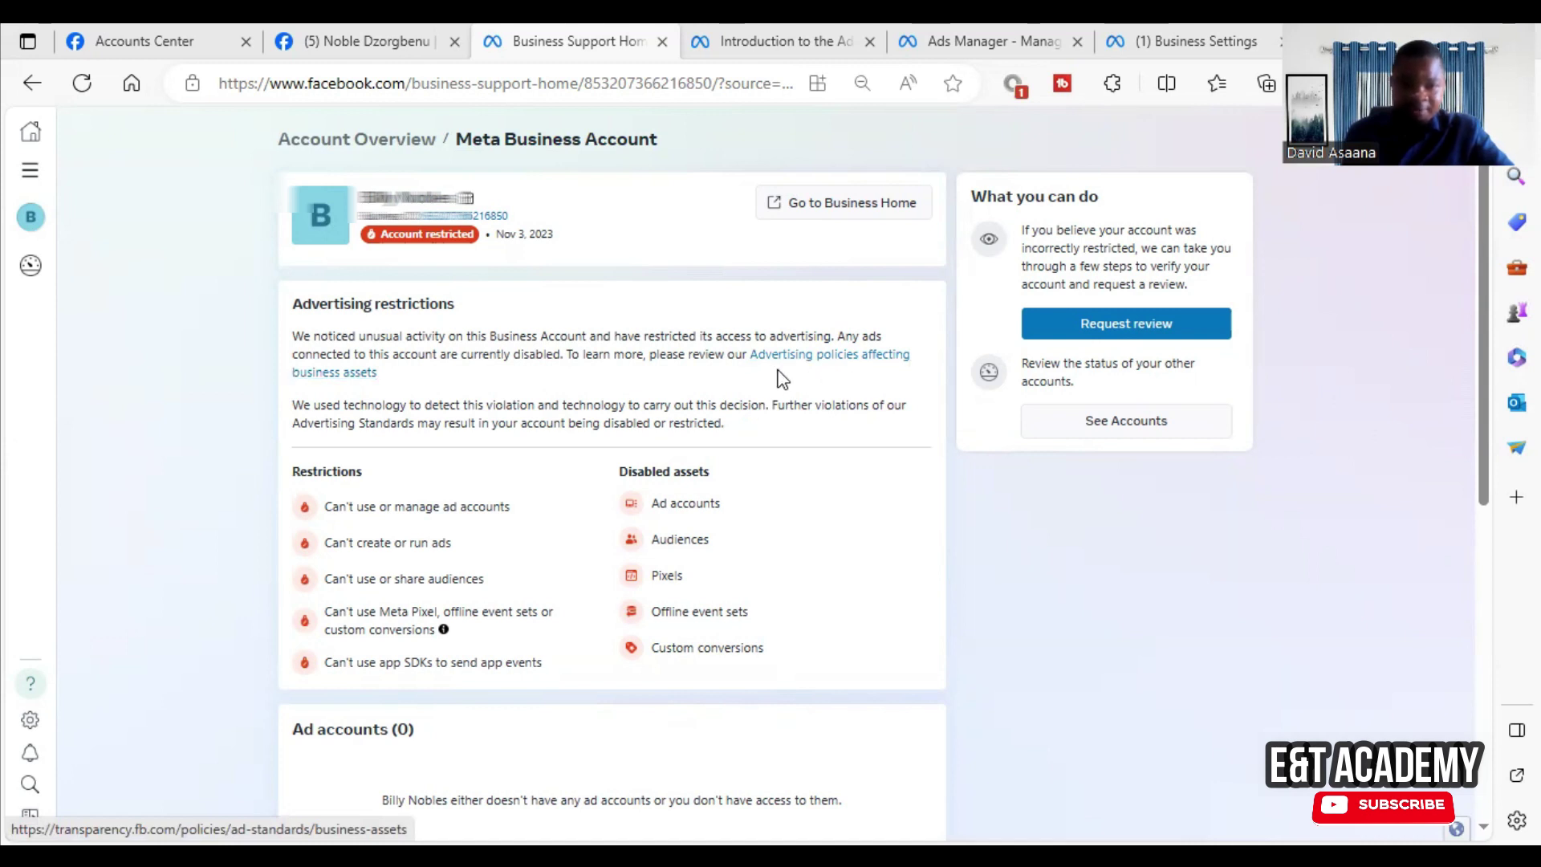
pyautogui.rightClick(852, 359)
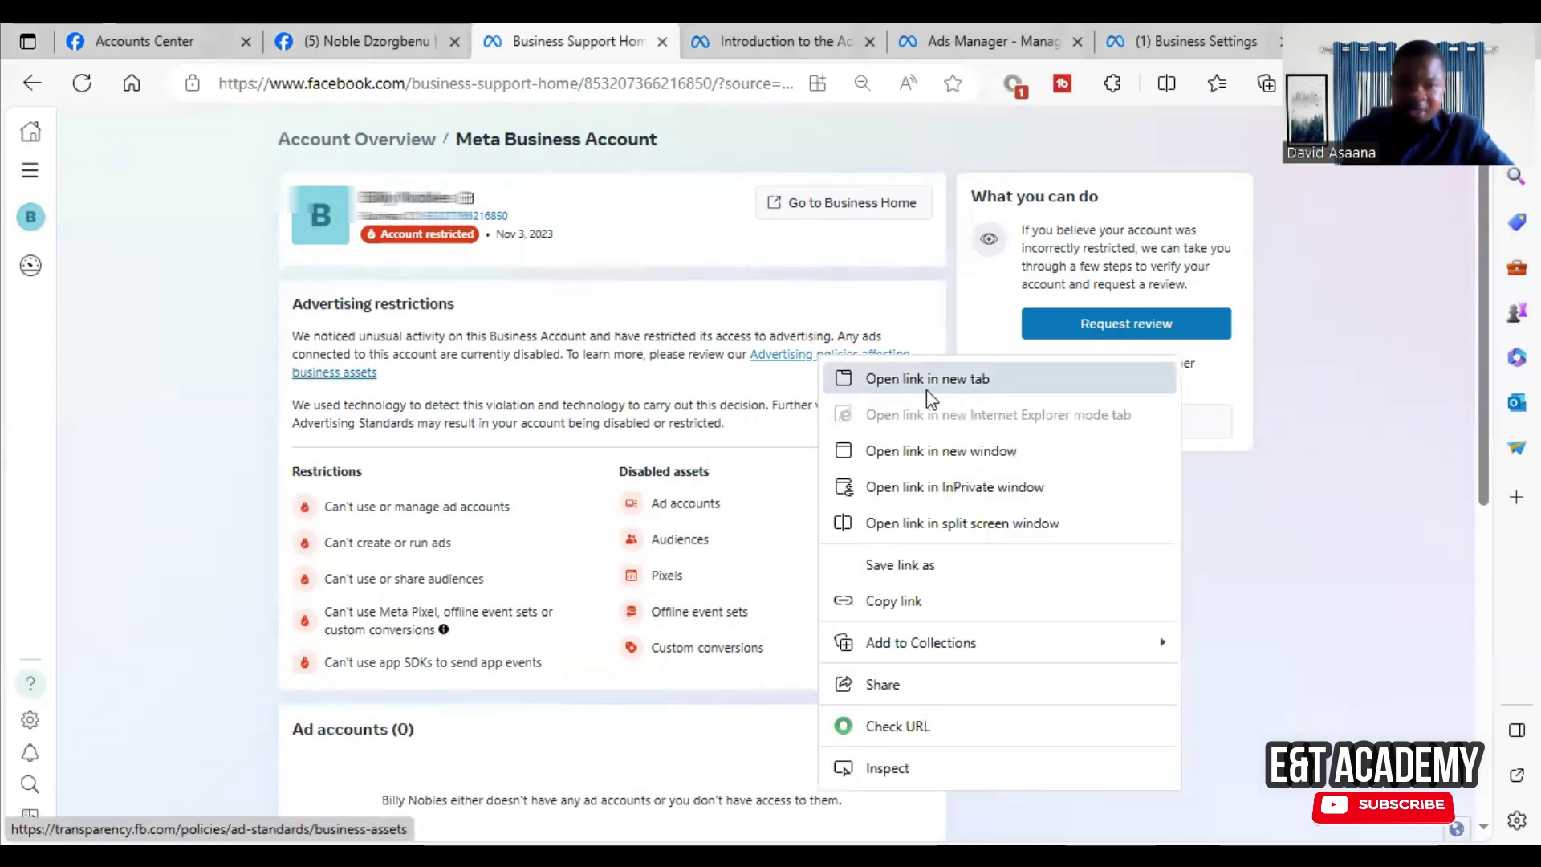
pyautogui.click(783, 26)
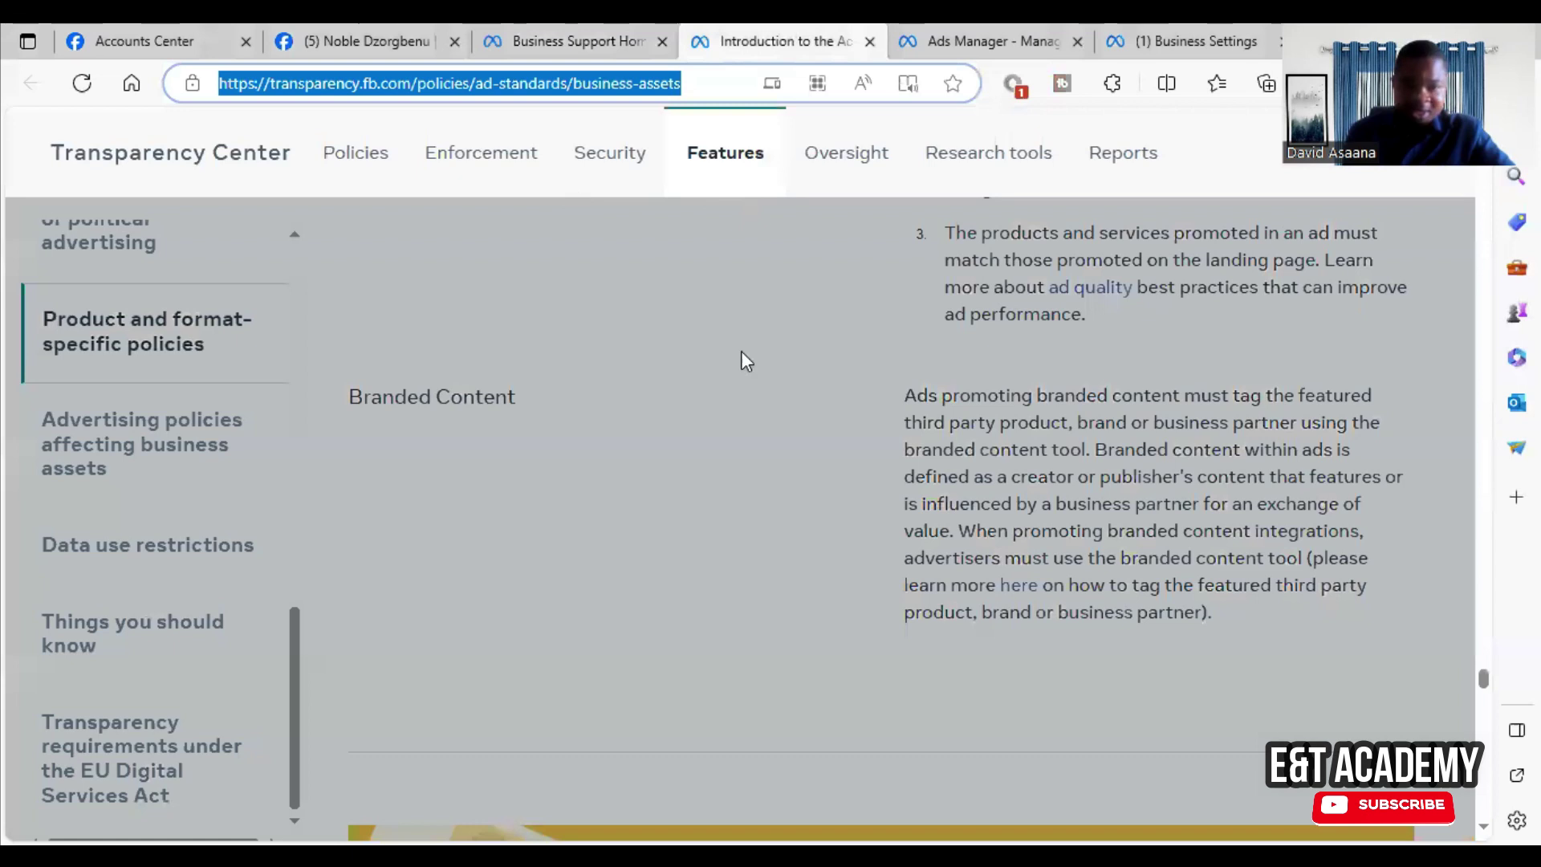
pyautogui.scroll(-10, 927, 585)
pyautogui.scroll(-15, 926, 584)
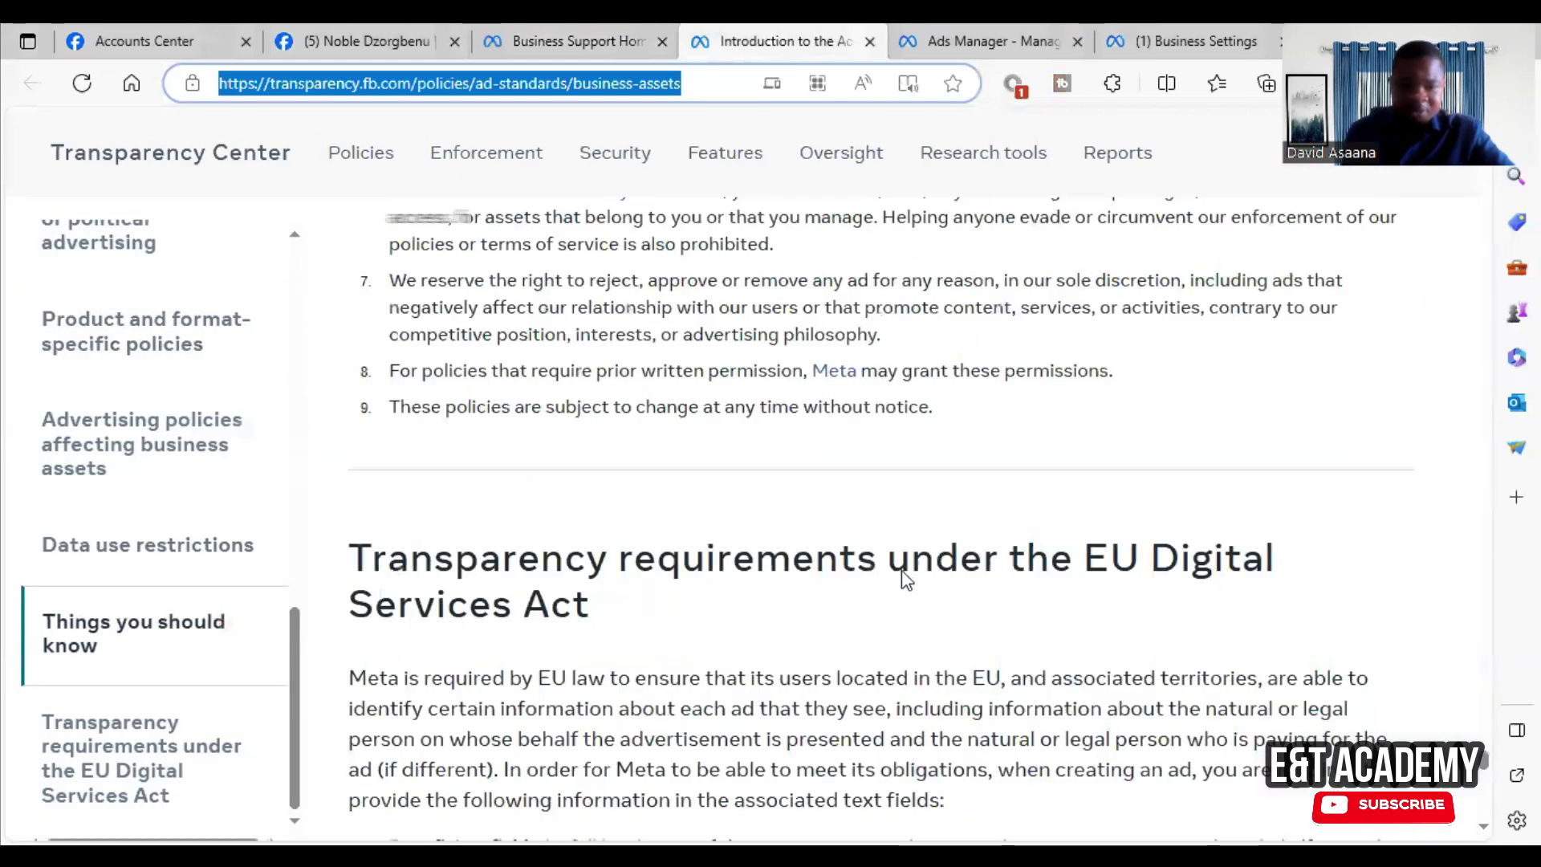
# Check the ad accounts page in Business settings, and return to the restricted account's page in Business Support Home
pyautogui.click(576, 29)
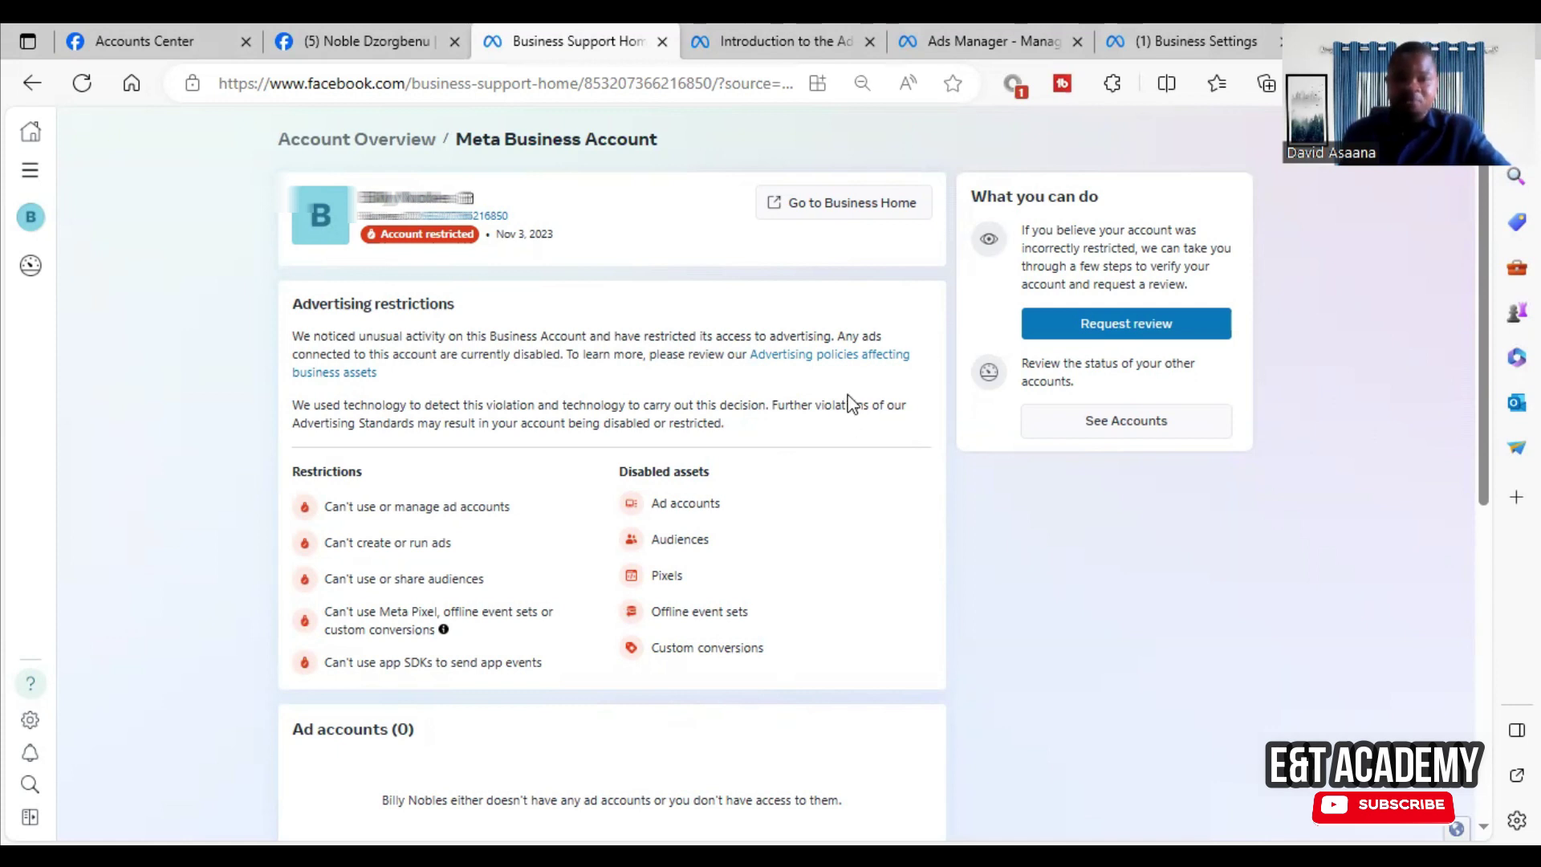
pyautogui.click(1189, 29)
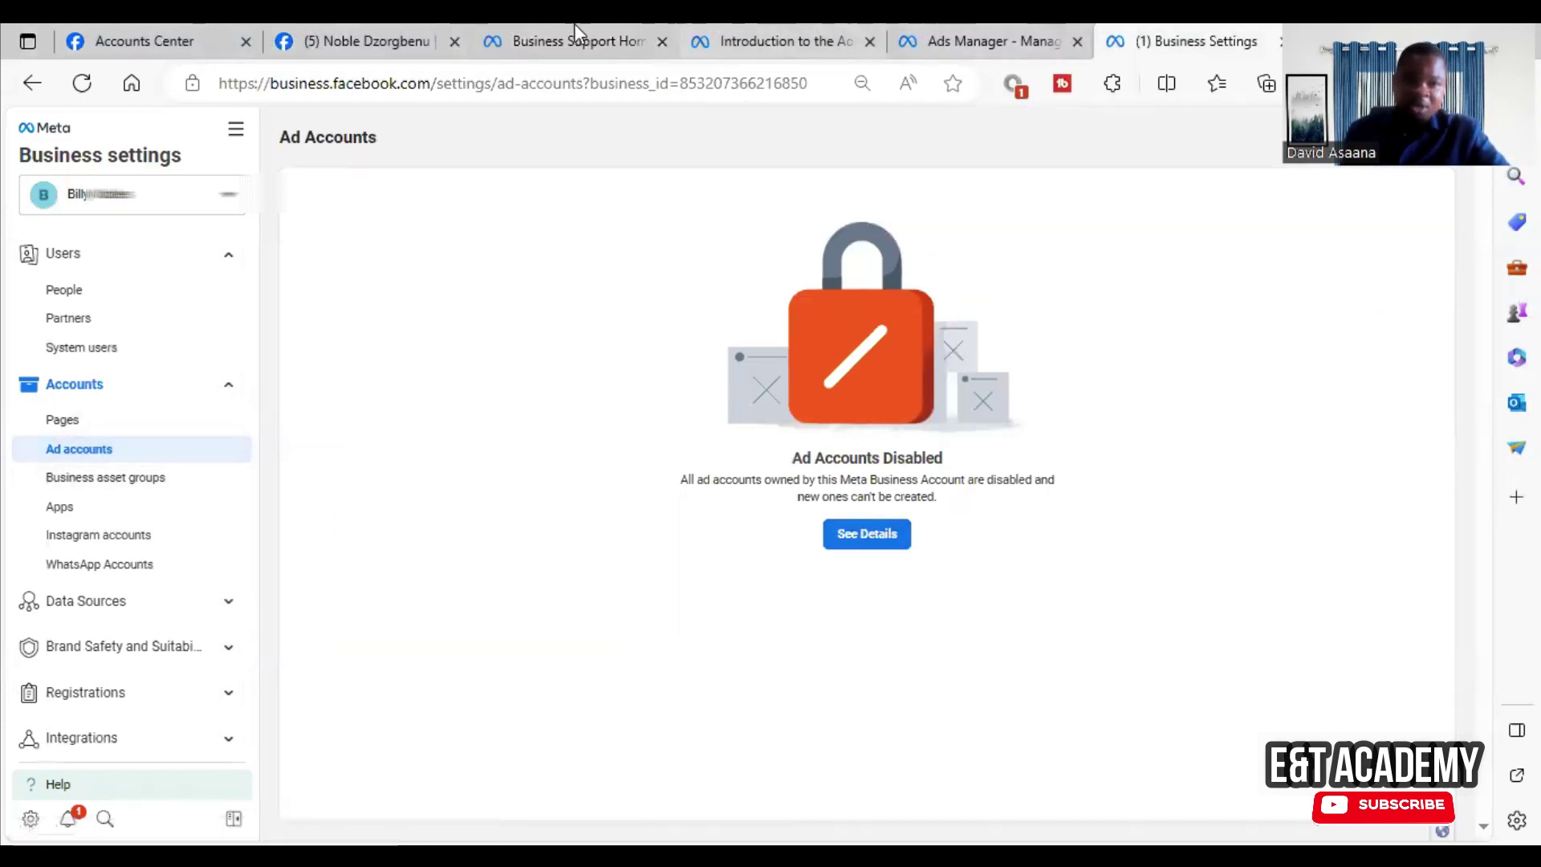
pyautogui.click(573, 36)
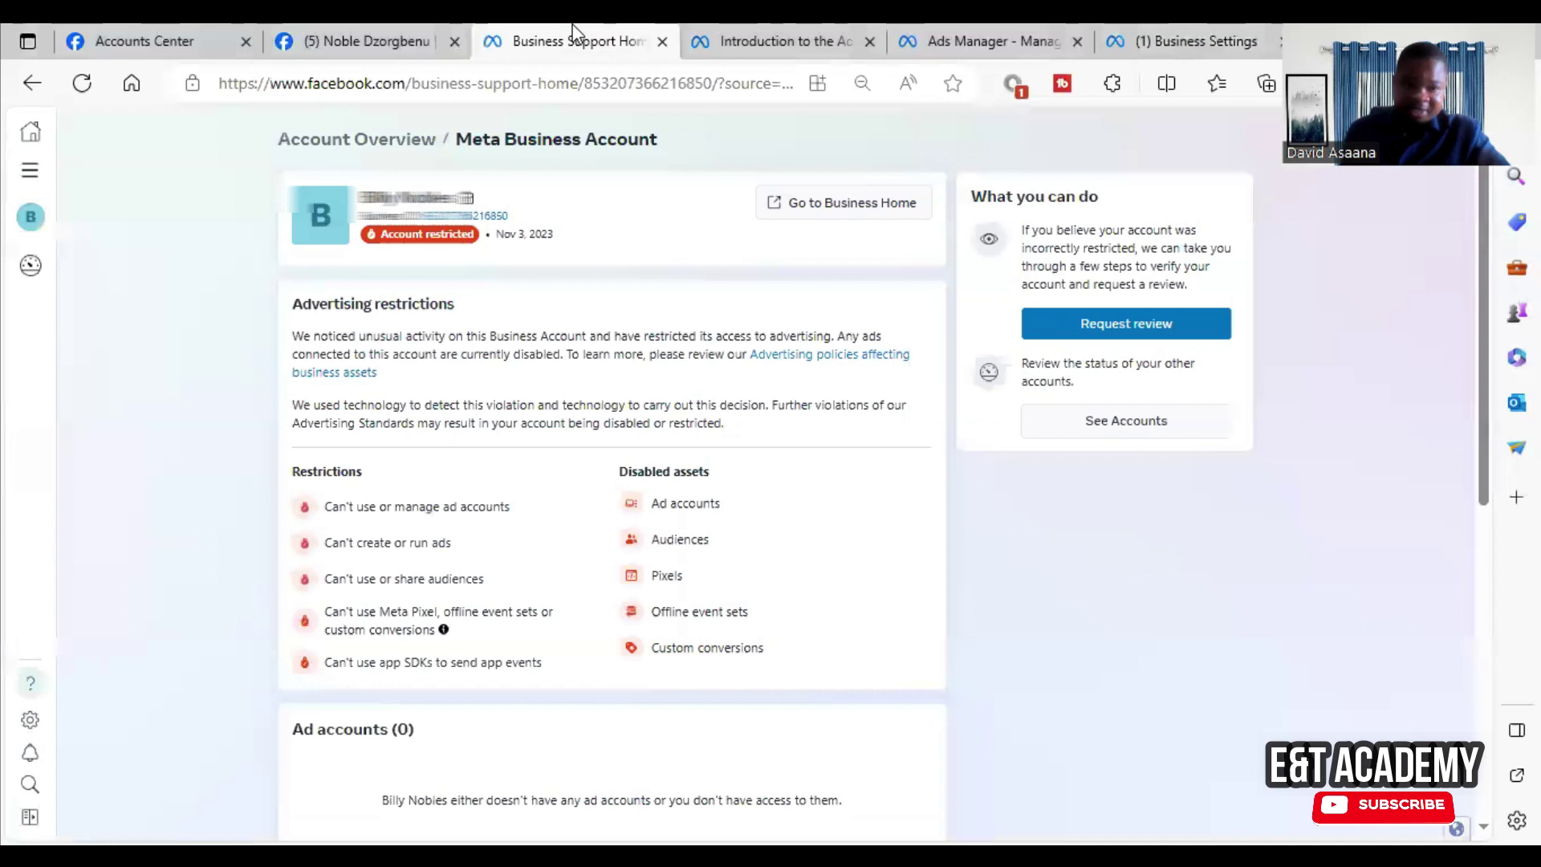
# Request a review of the restricted business account, passing the reCAPTCHA check, and upload a photo of an official ID
pyautogui.click(1085, 322)
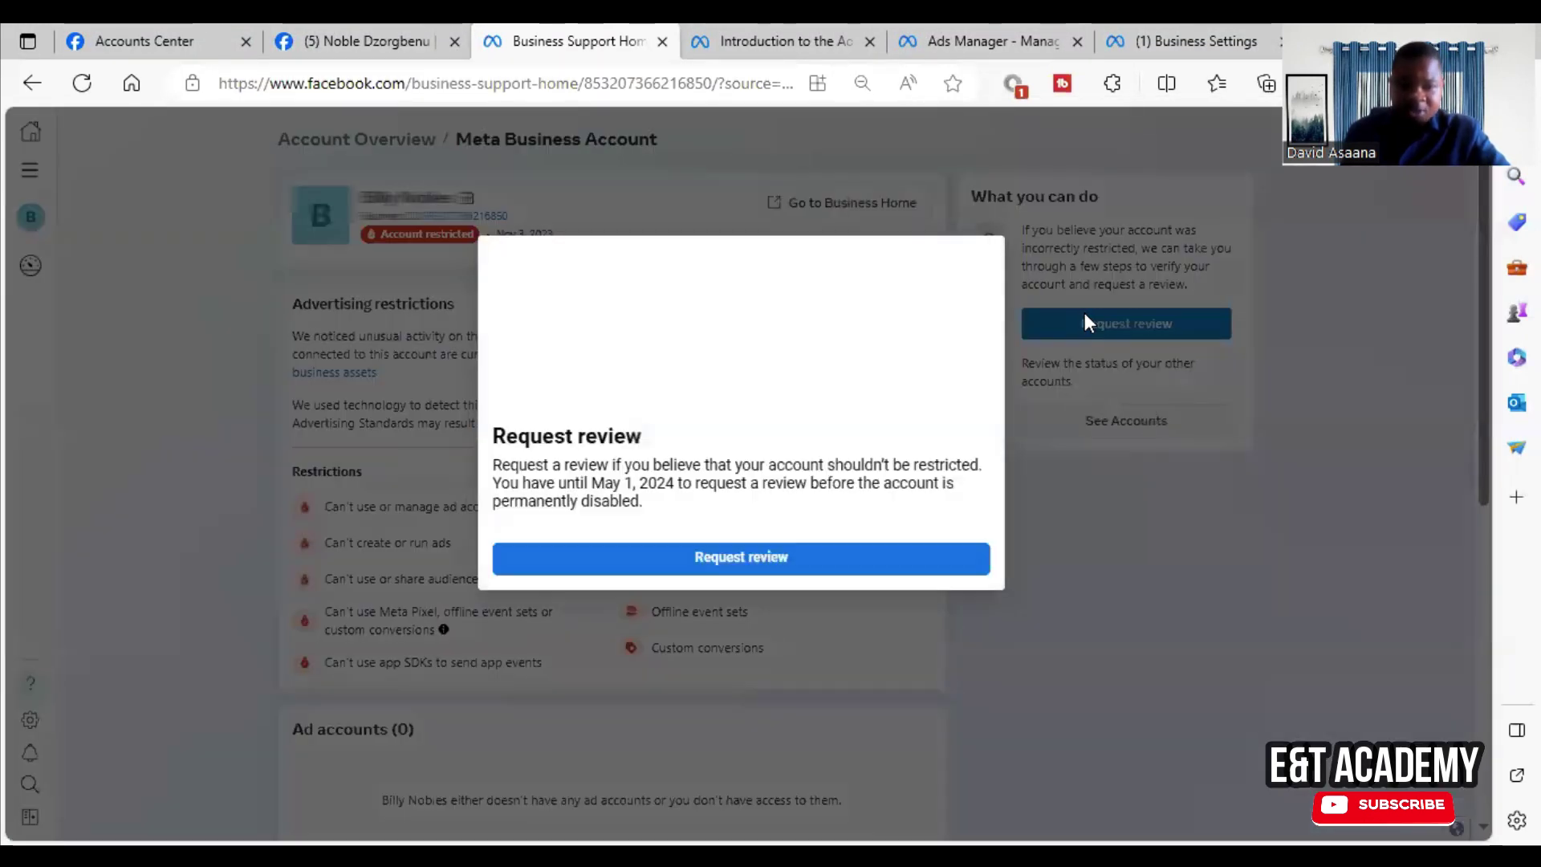
pyautogui.click(789, 555)
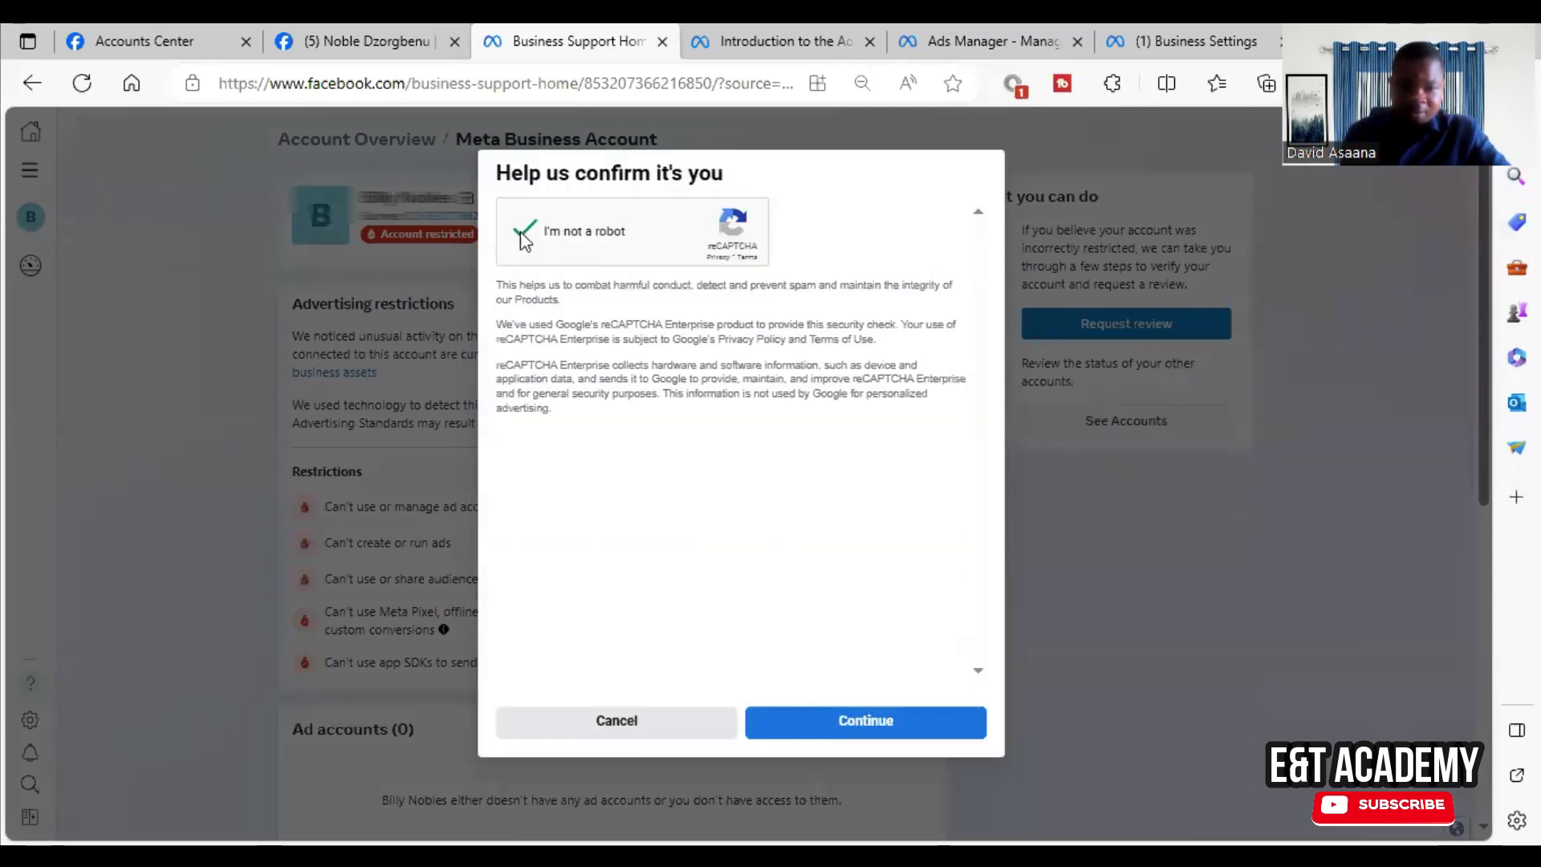
pyautogui.click(869, 729)
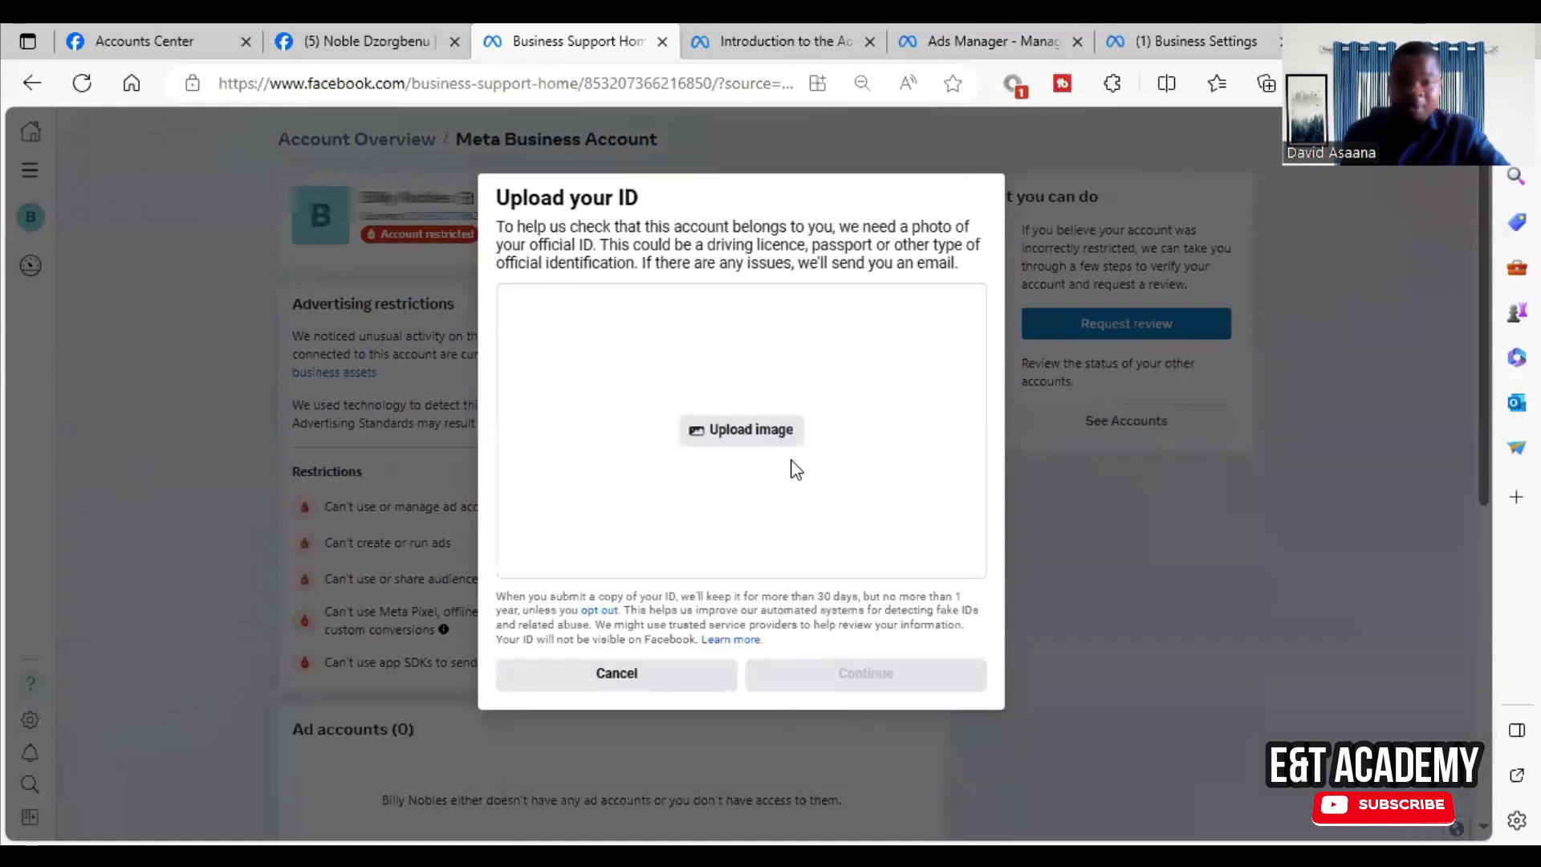
pyautogui.click(761, 440)
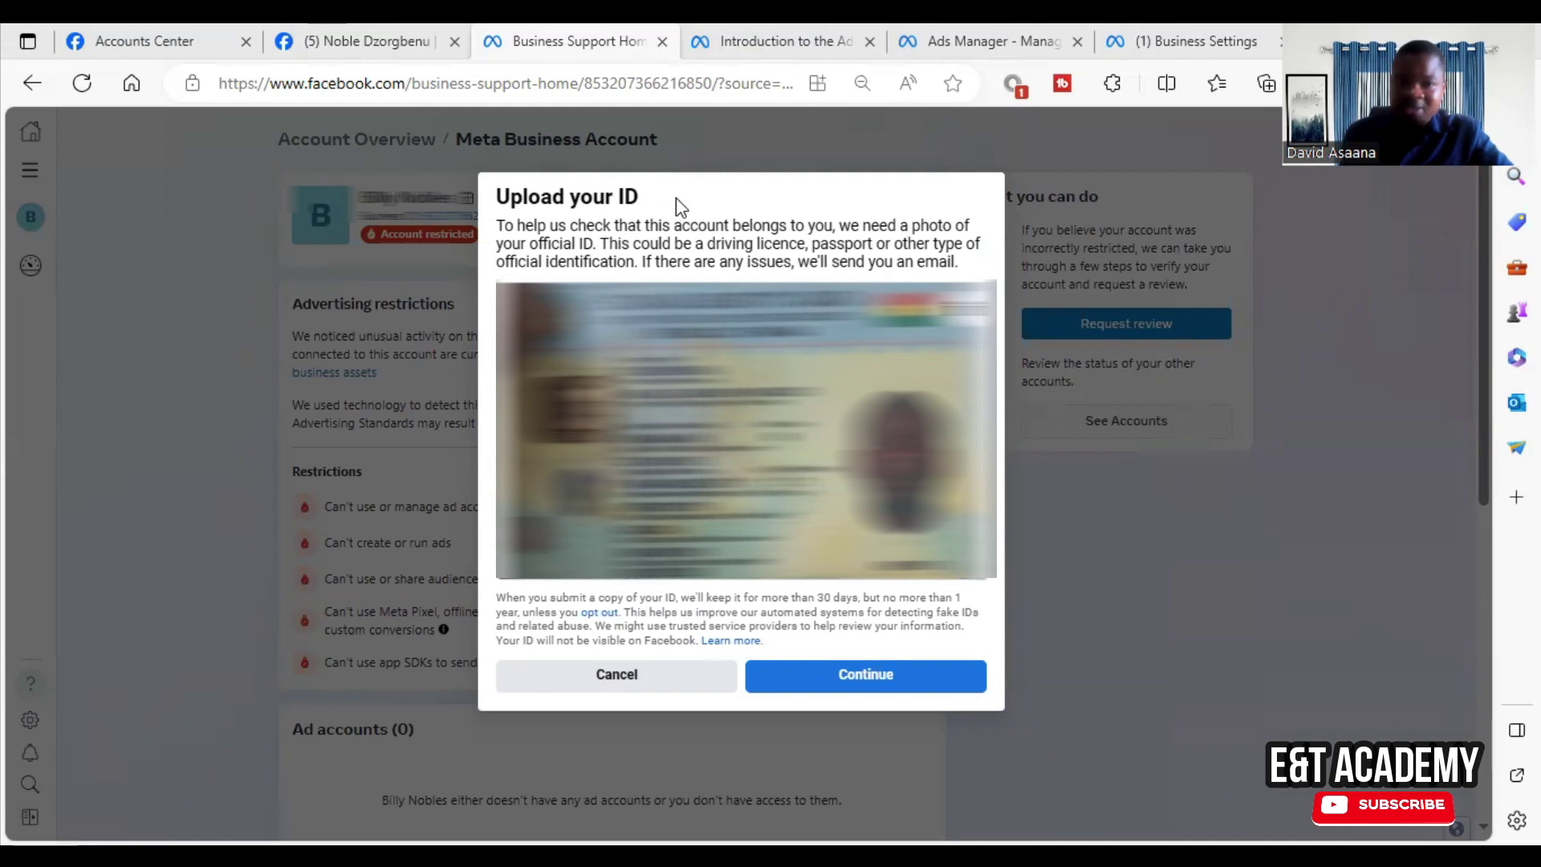
# Compare the uploaded ID with the personal details in Accounts Center and the basic info on the Facebook profile
pyautogui.click(209, 24)
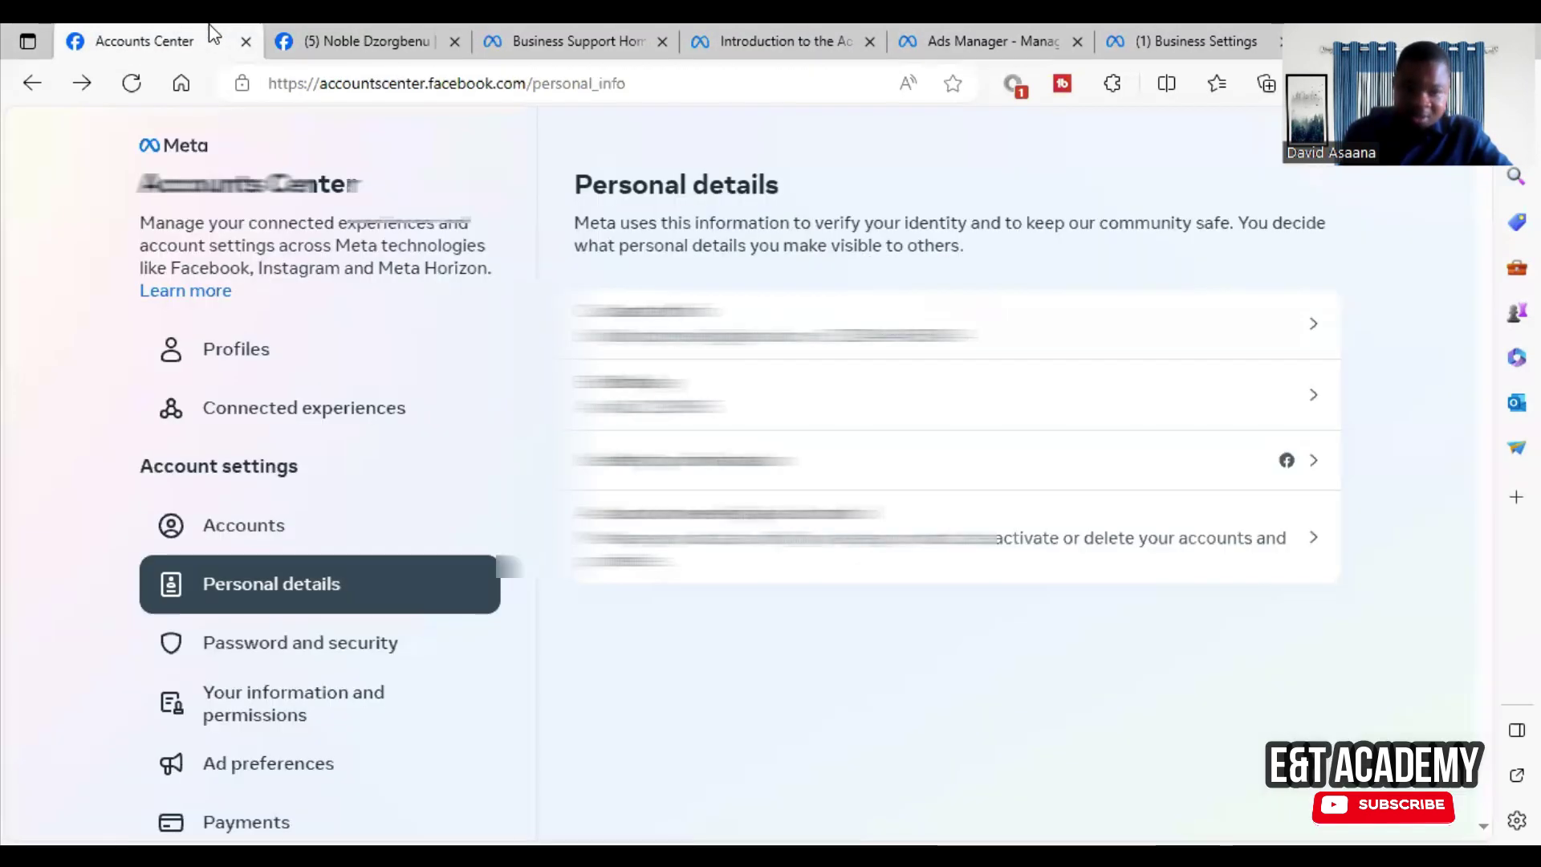
pyautogui.click(616, 41)
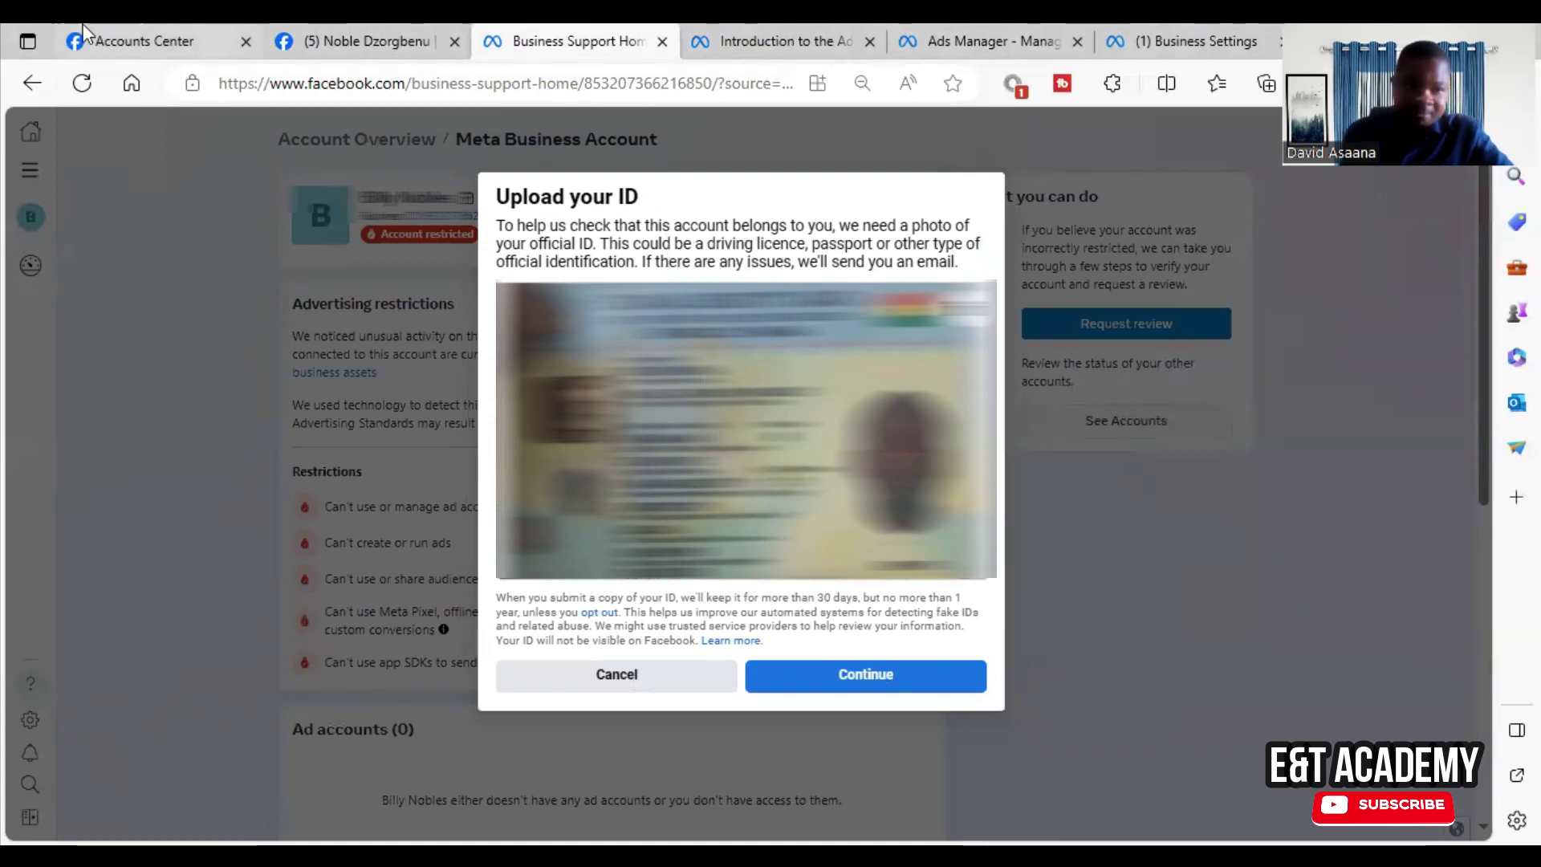
pyautogui.click(138, 26)
pyautogui.click(363, 32)
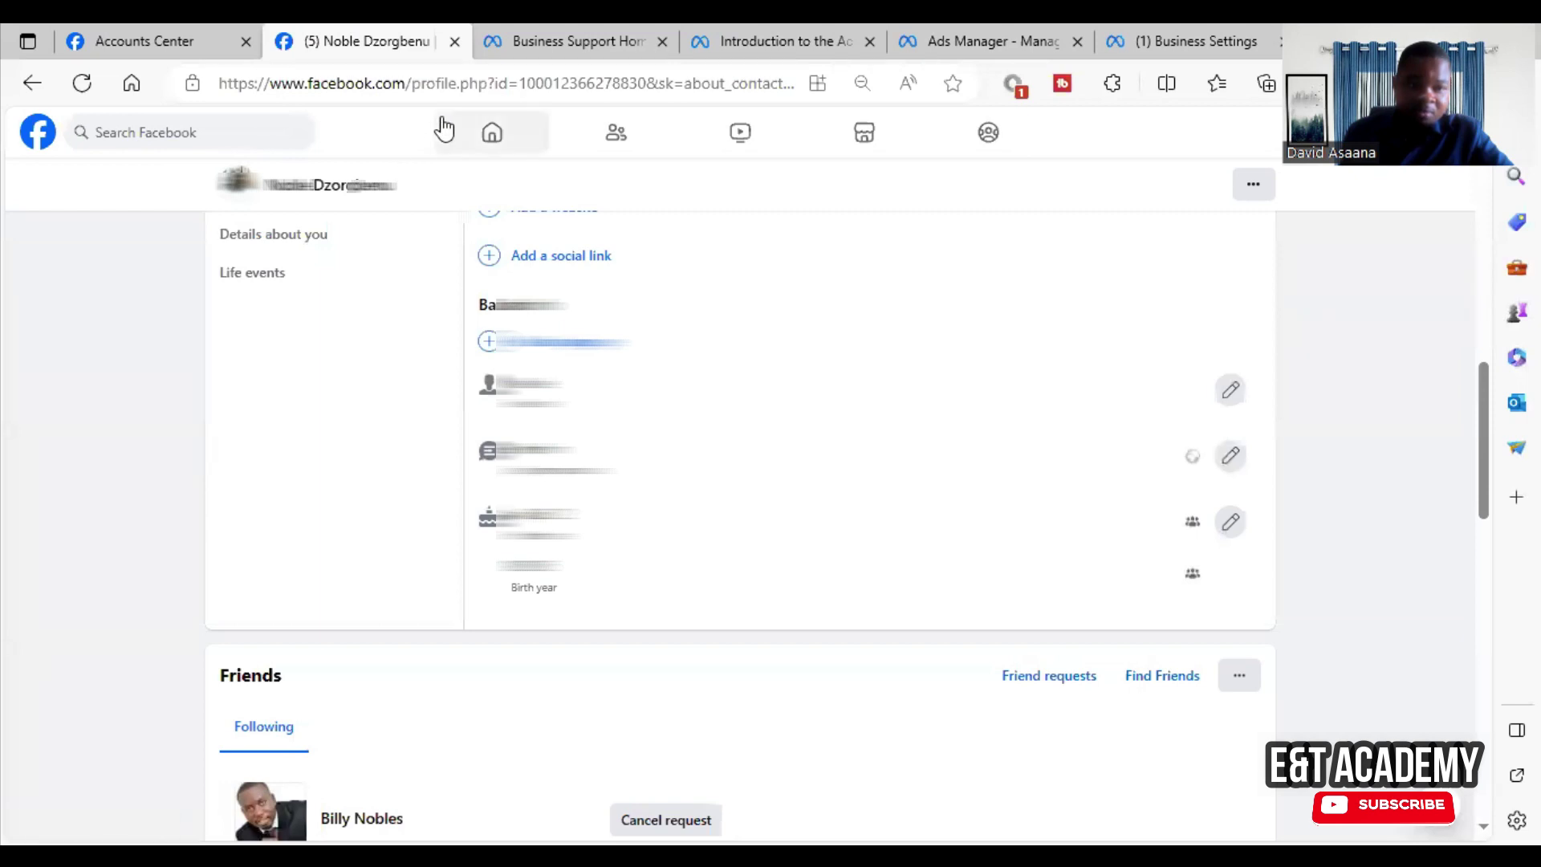
pyautogui.click(670, 36)
pyautogui.click(308, 33)
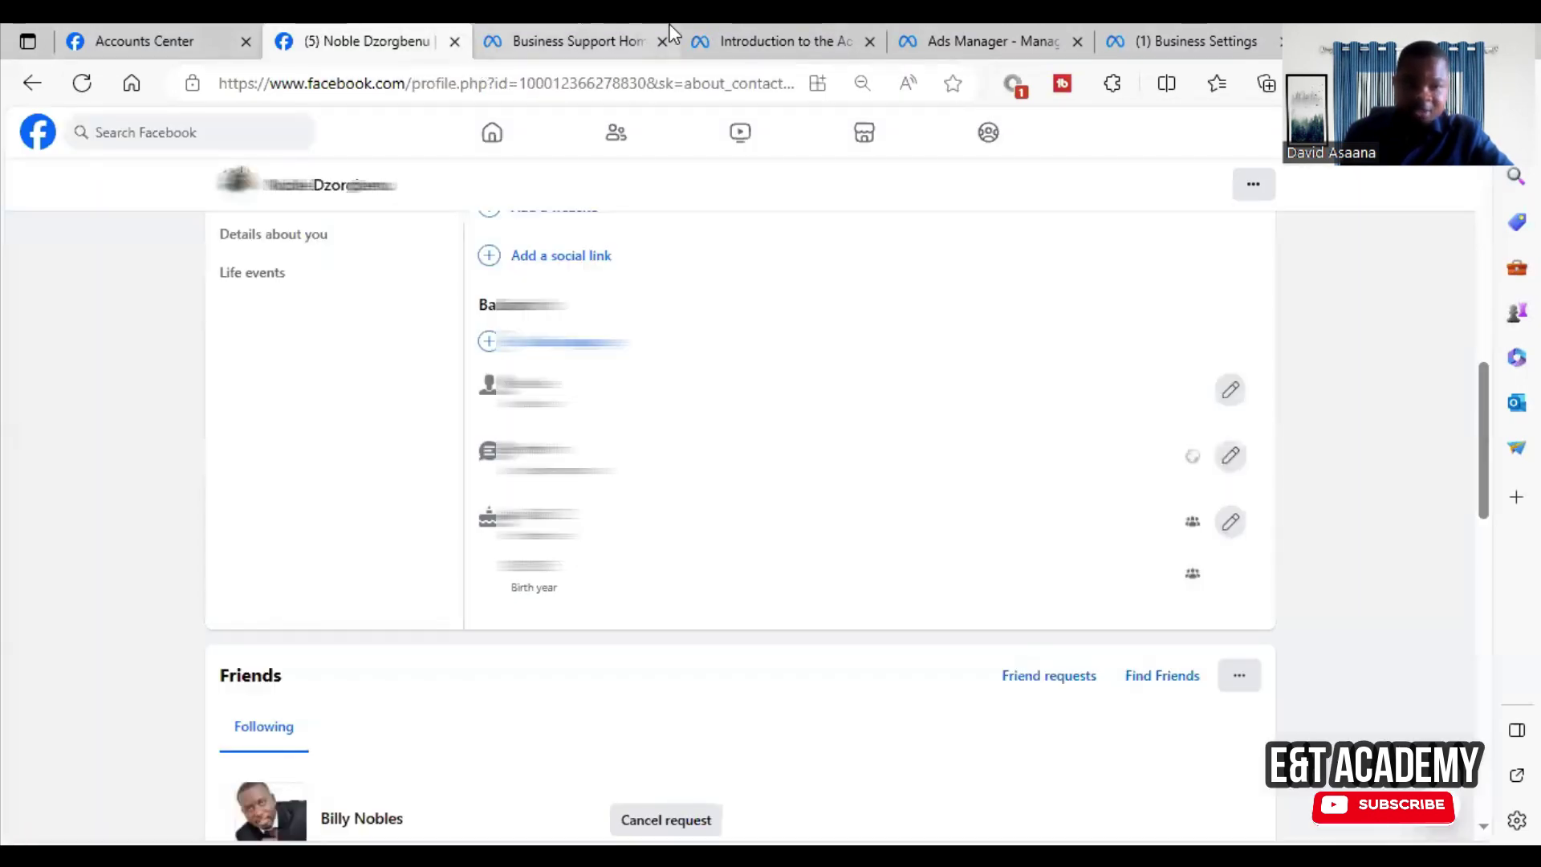
pyautogui.click(610, 31)
# Submit the uploaded ID for review, close the request confirmation, and reload the business account page
pyautogui.click(931, 678)
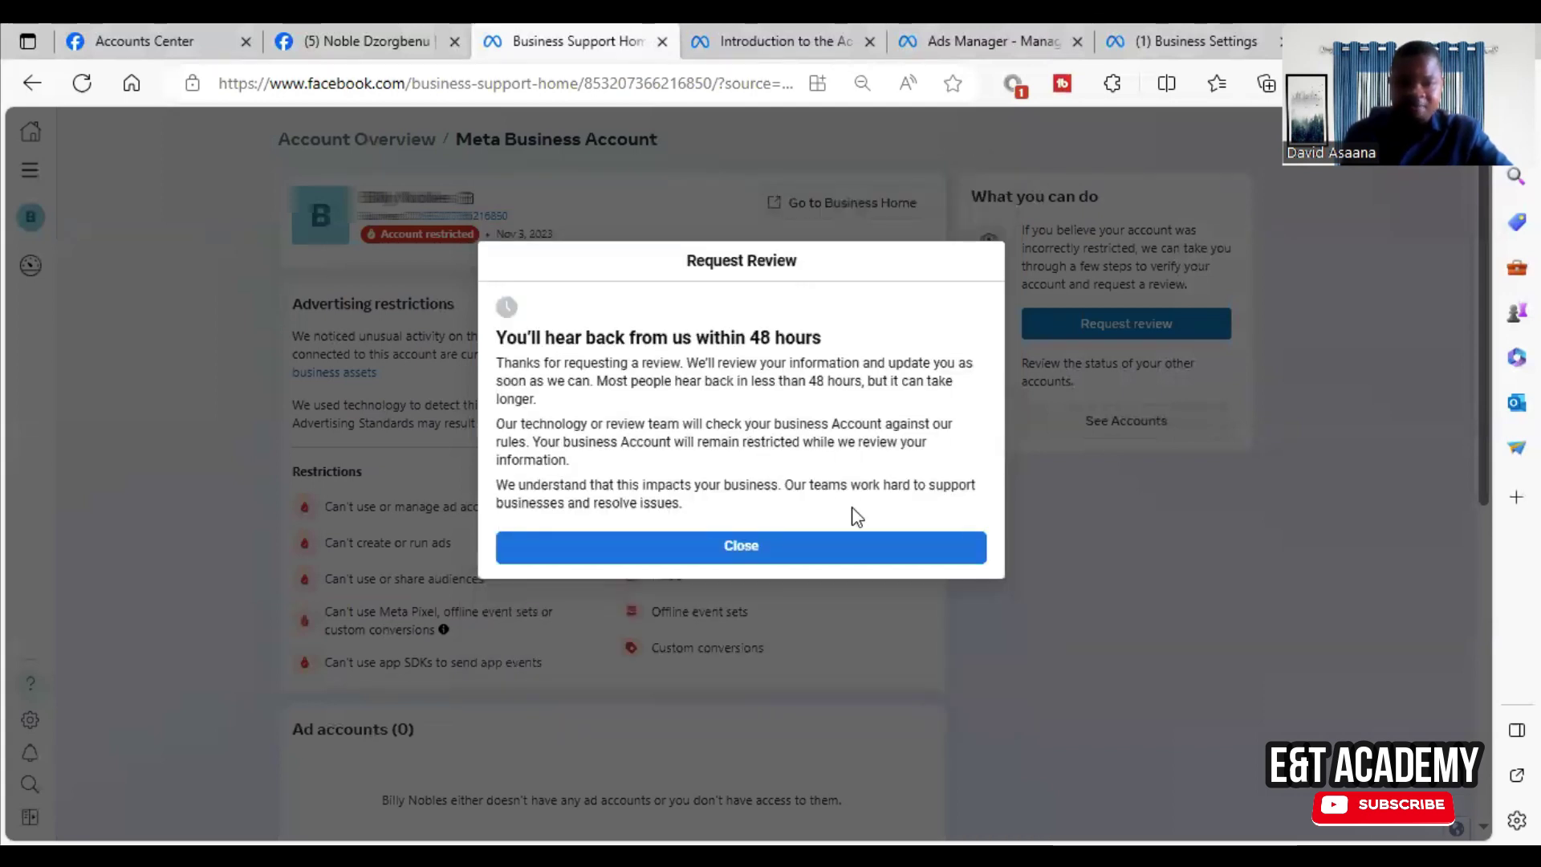
pyautogui.click(848, 556)
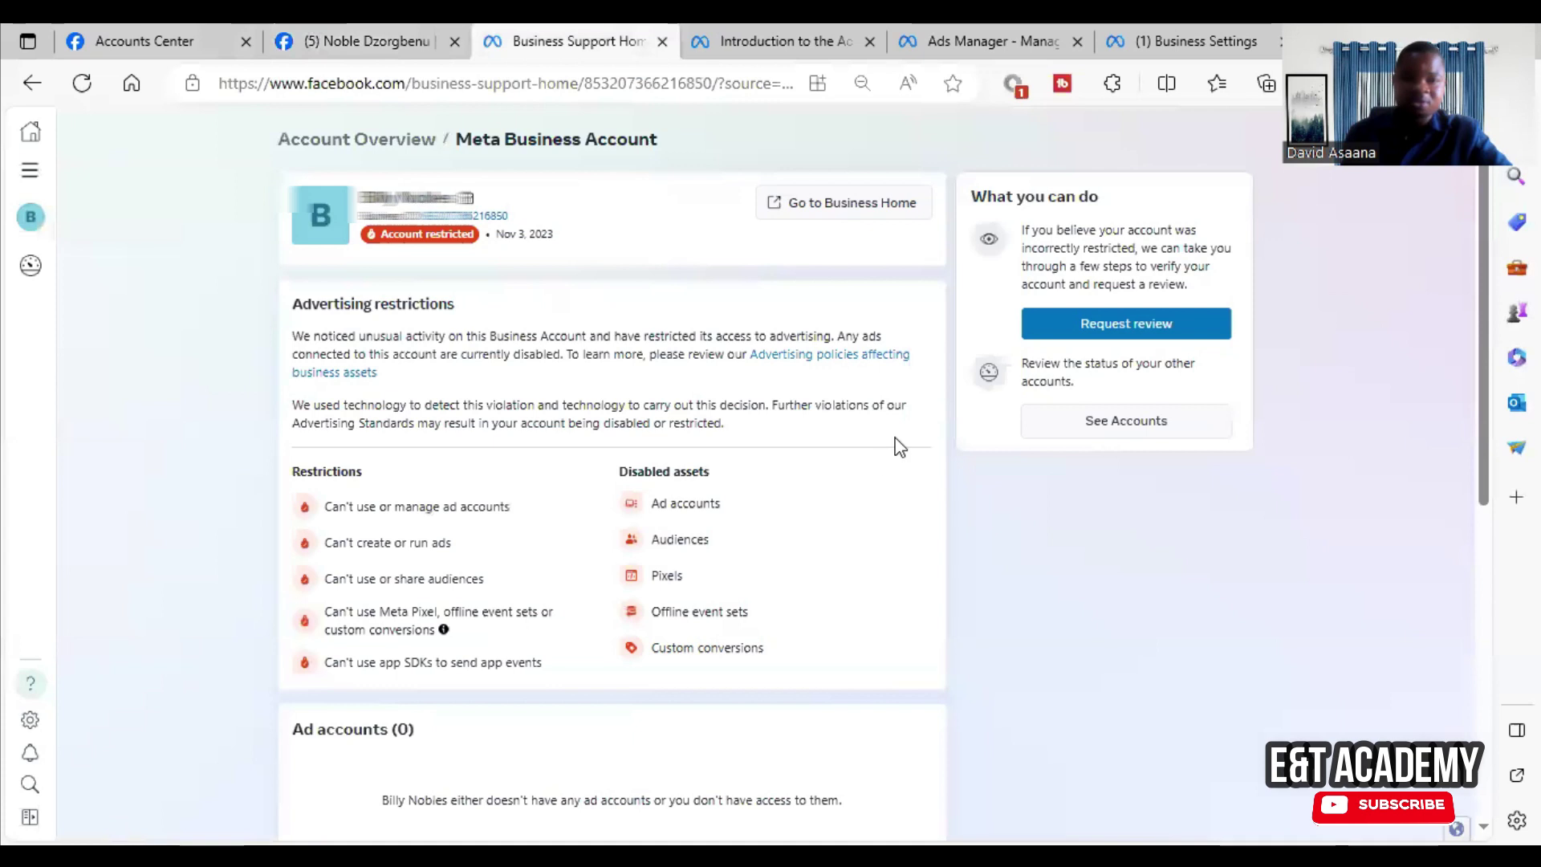
pyautogui.click(82, 84)
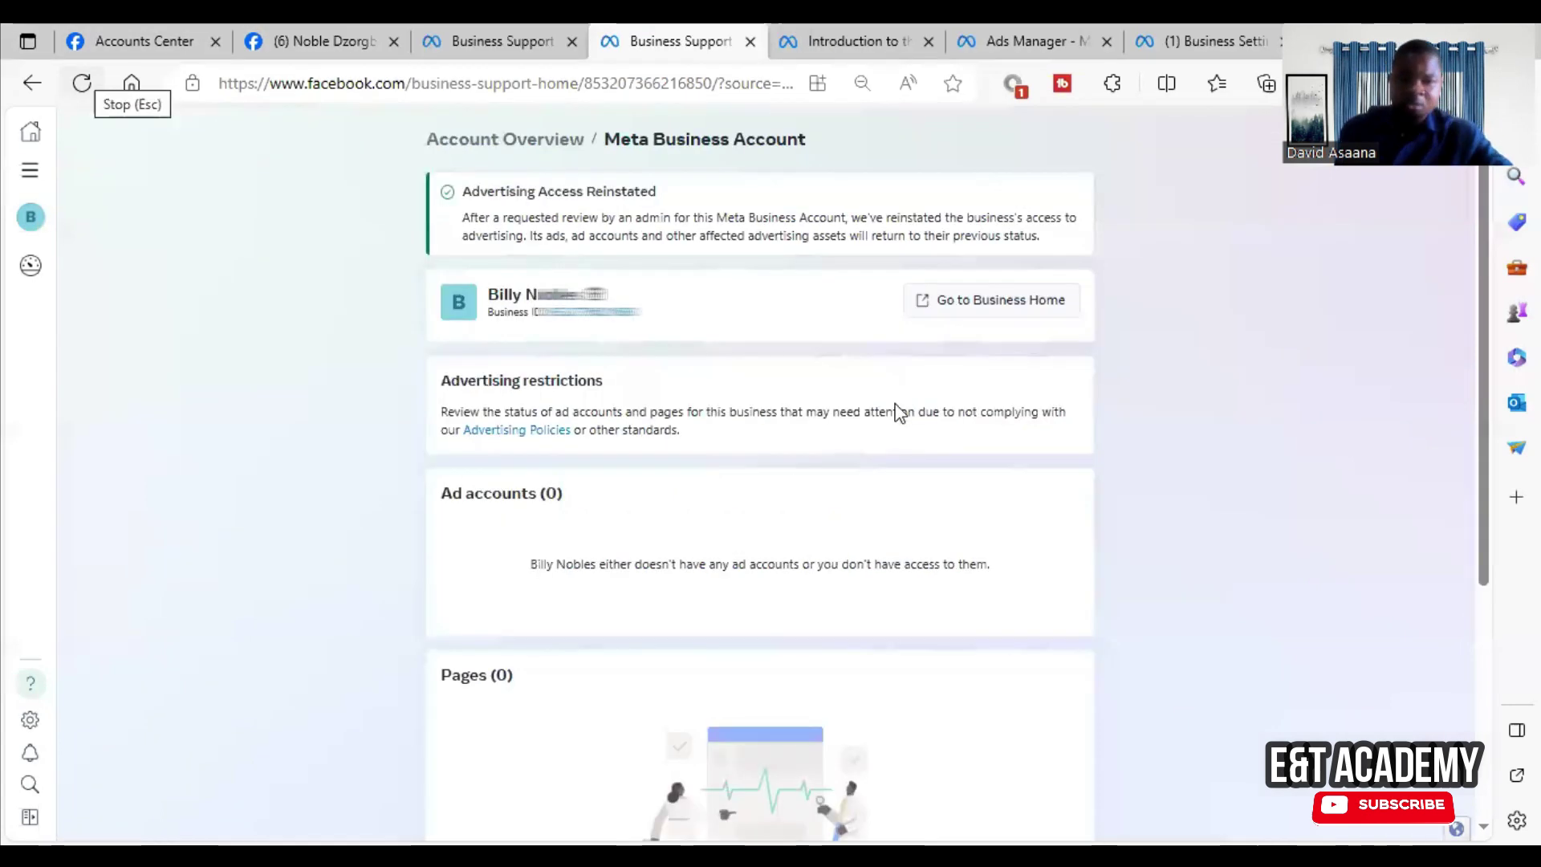
# Reload the earlier Business Support Home page of the business account and the ad accounts page in Business settings to check their current status
pyautogui.hotkey('ctrl', 'shift', 'Tab')
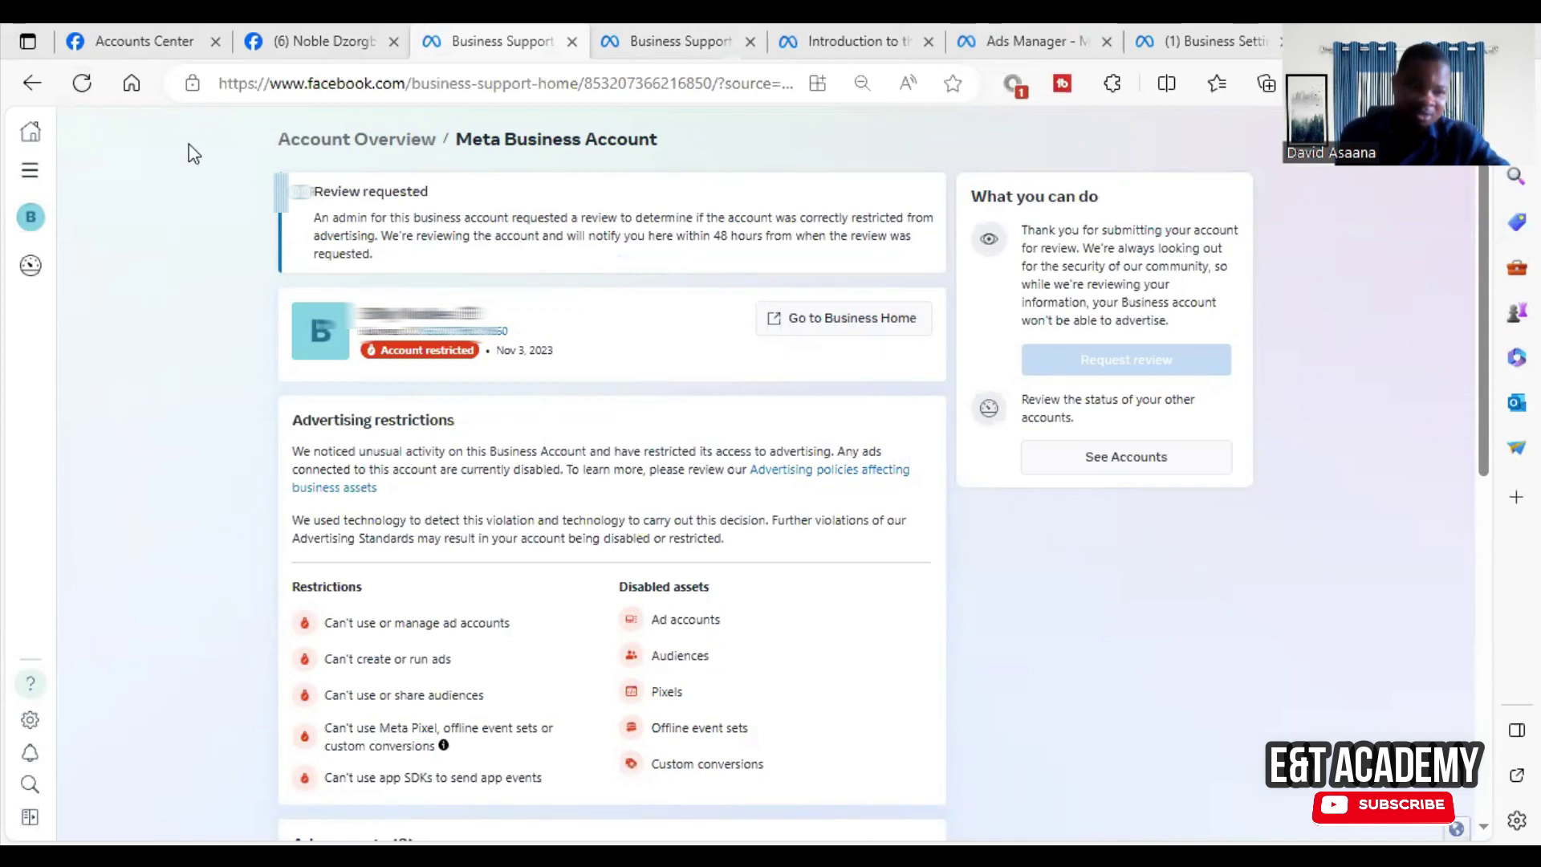
pyautogui.click(83, 84)
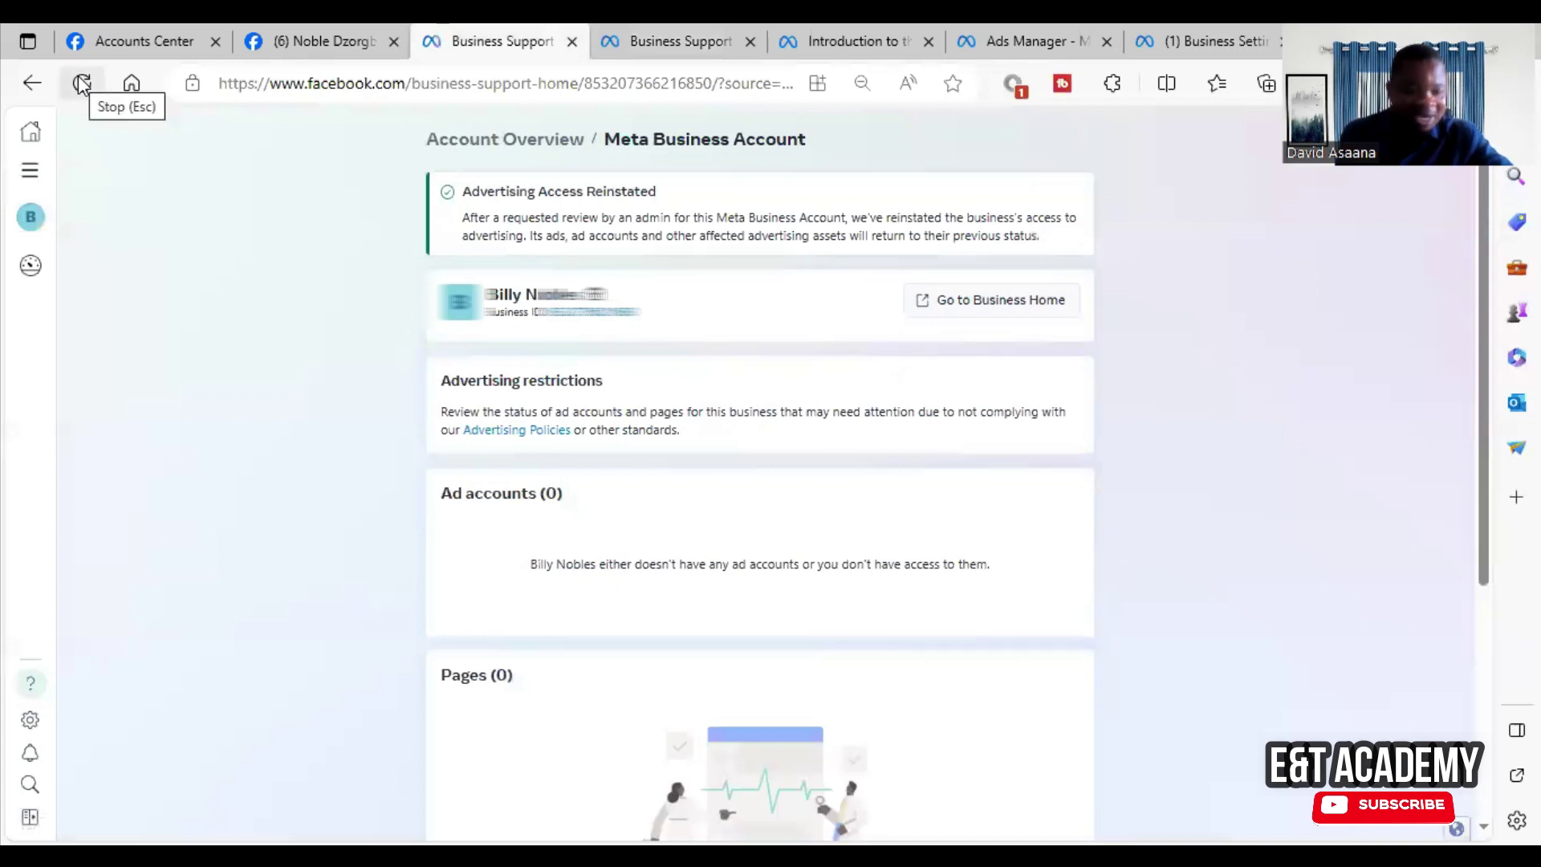
pyautogui.click(1048, 36)
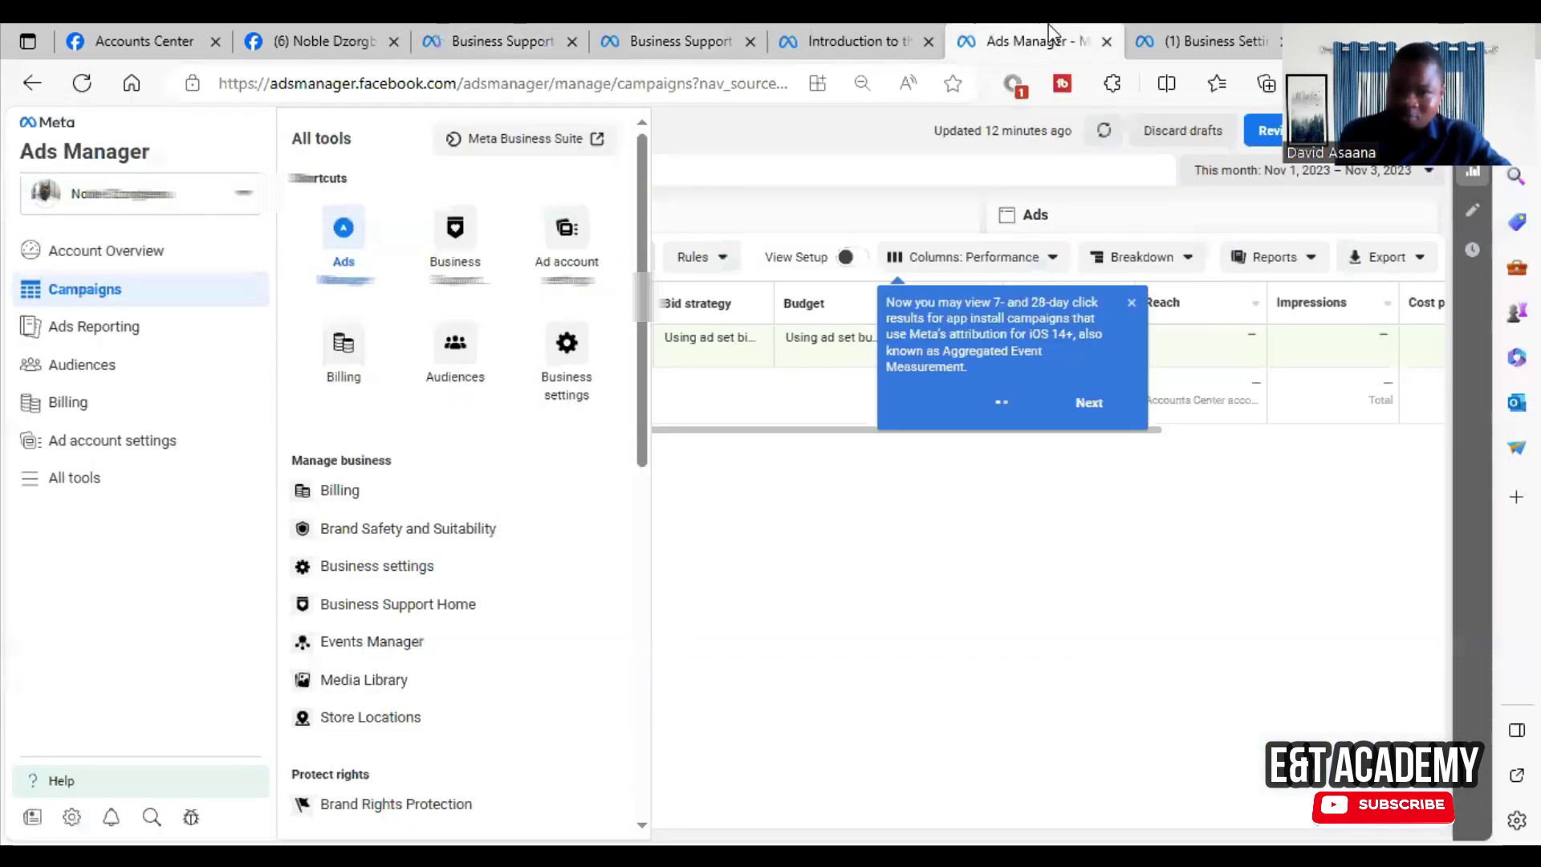
pyautogui.click(1227, 36)
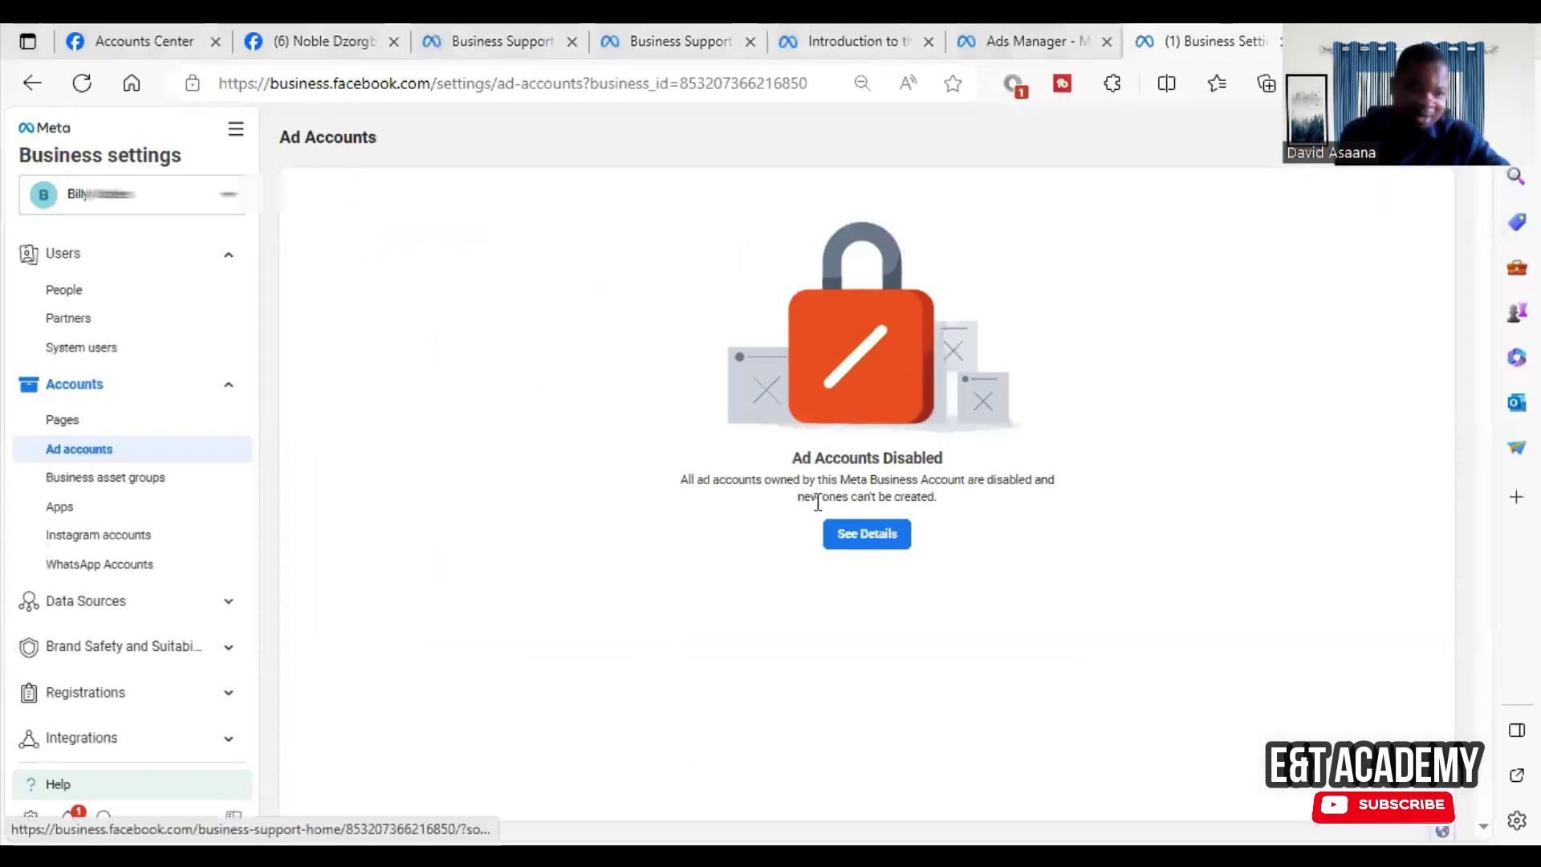
pyautogui.click(82, 85)
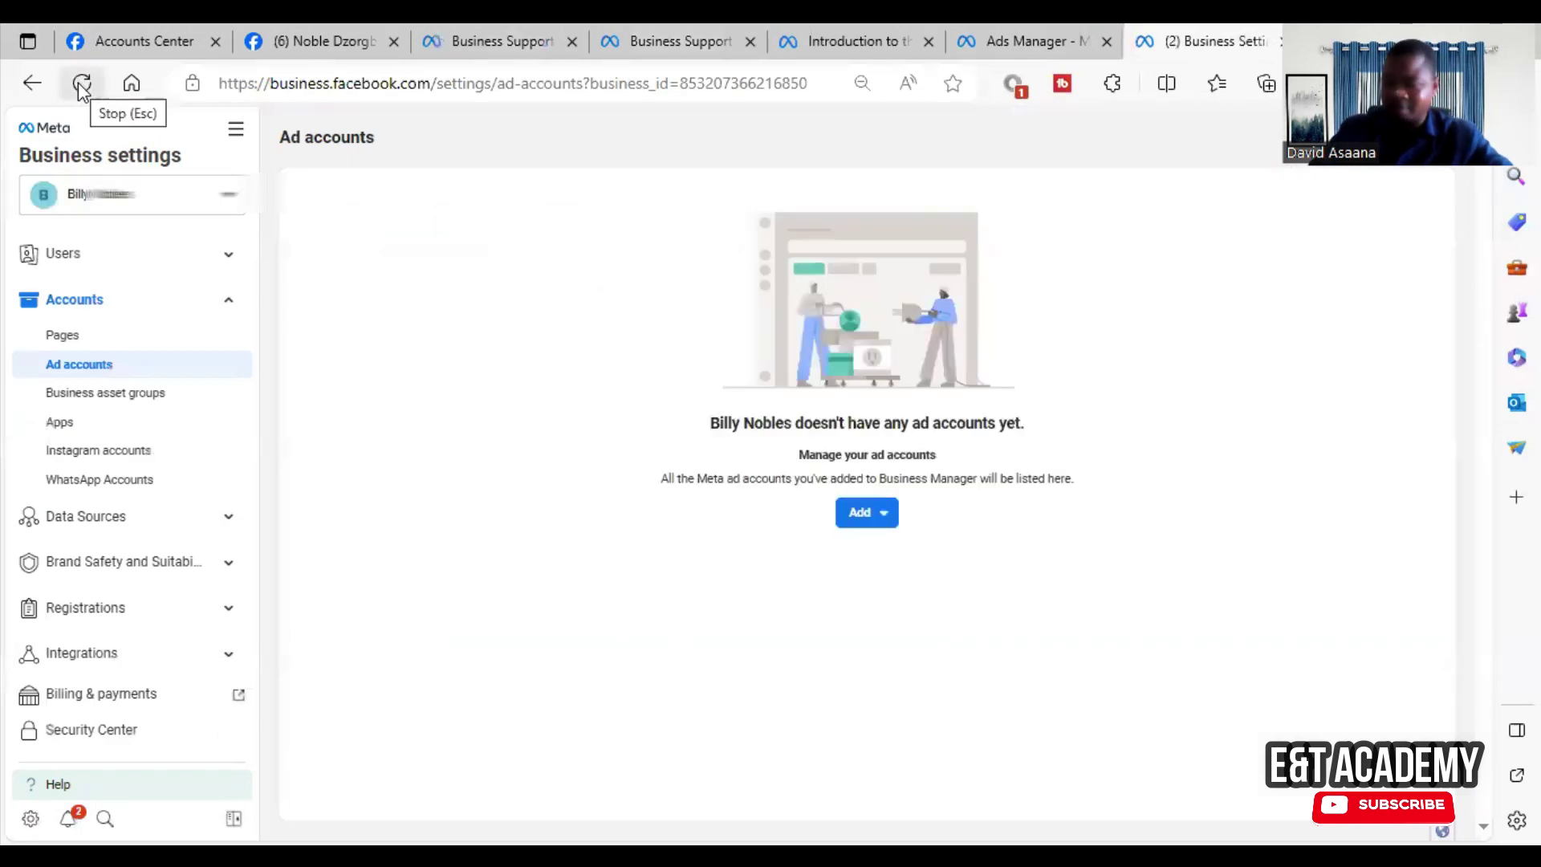
# Review the ad accounts page in Business settings, and return to the business account's status page in Business Support Home
pyautogui.click(1028, 41)
pyautogui.click(1204, 41)
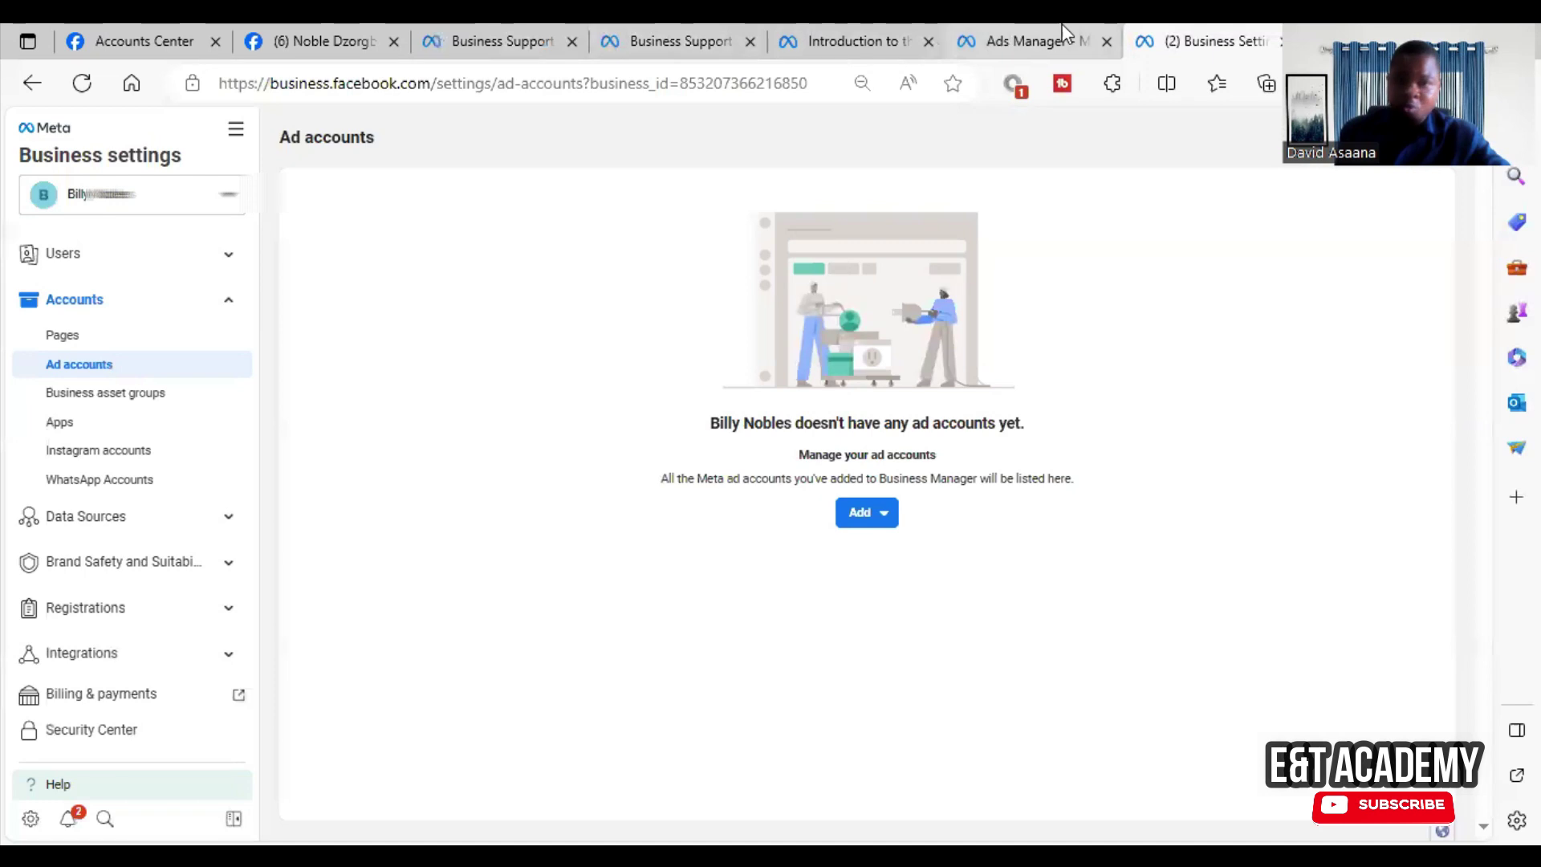
pyautogui.moveTo(1066, 23)
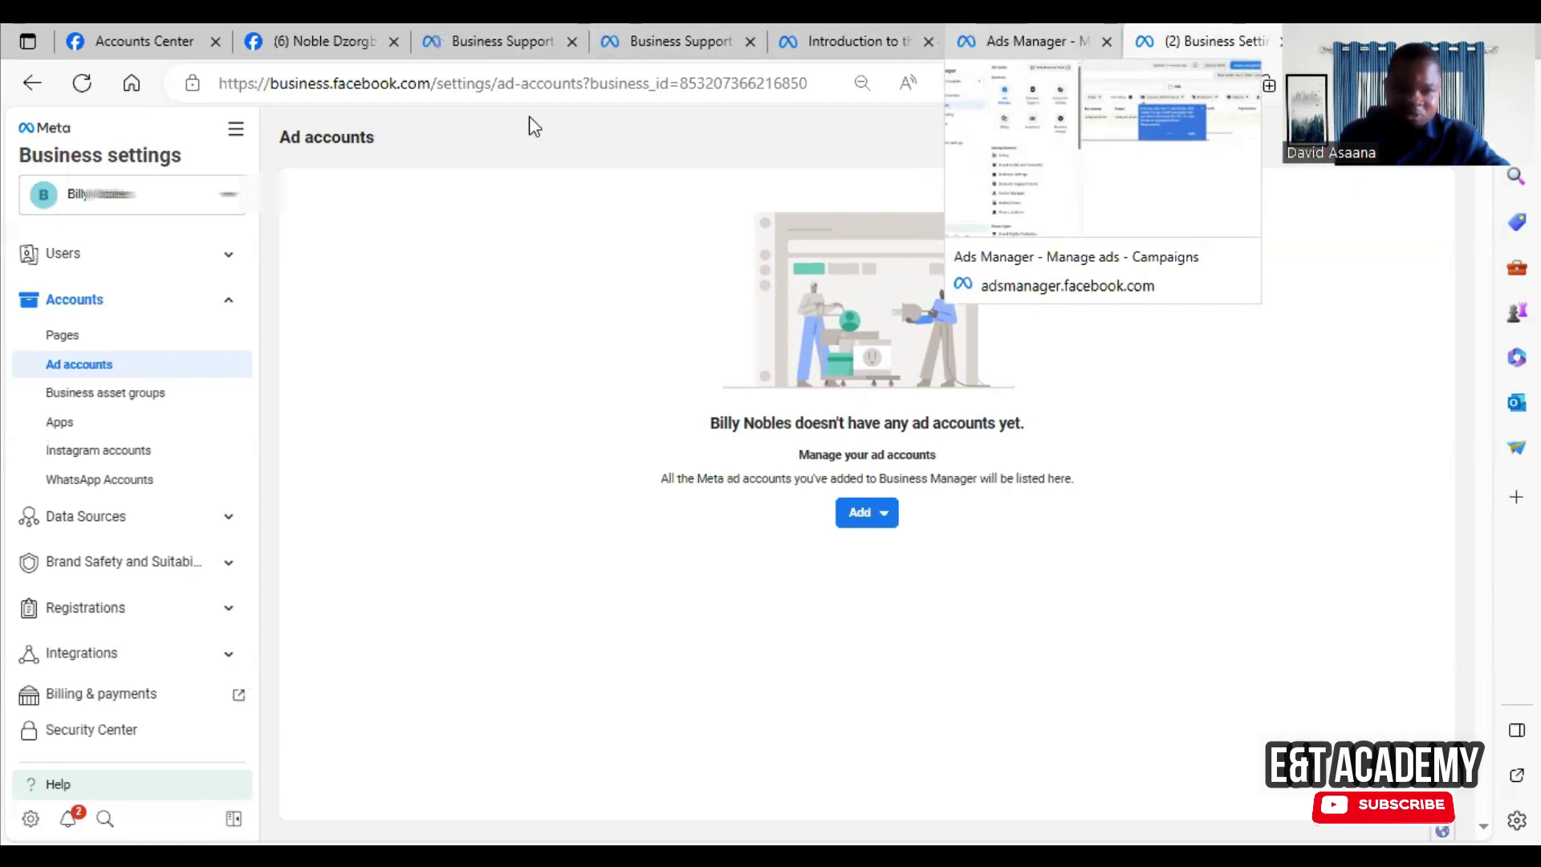
pyautogui.hotkey('ctrl', '3')
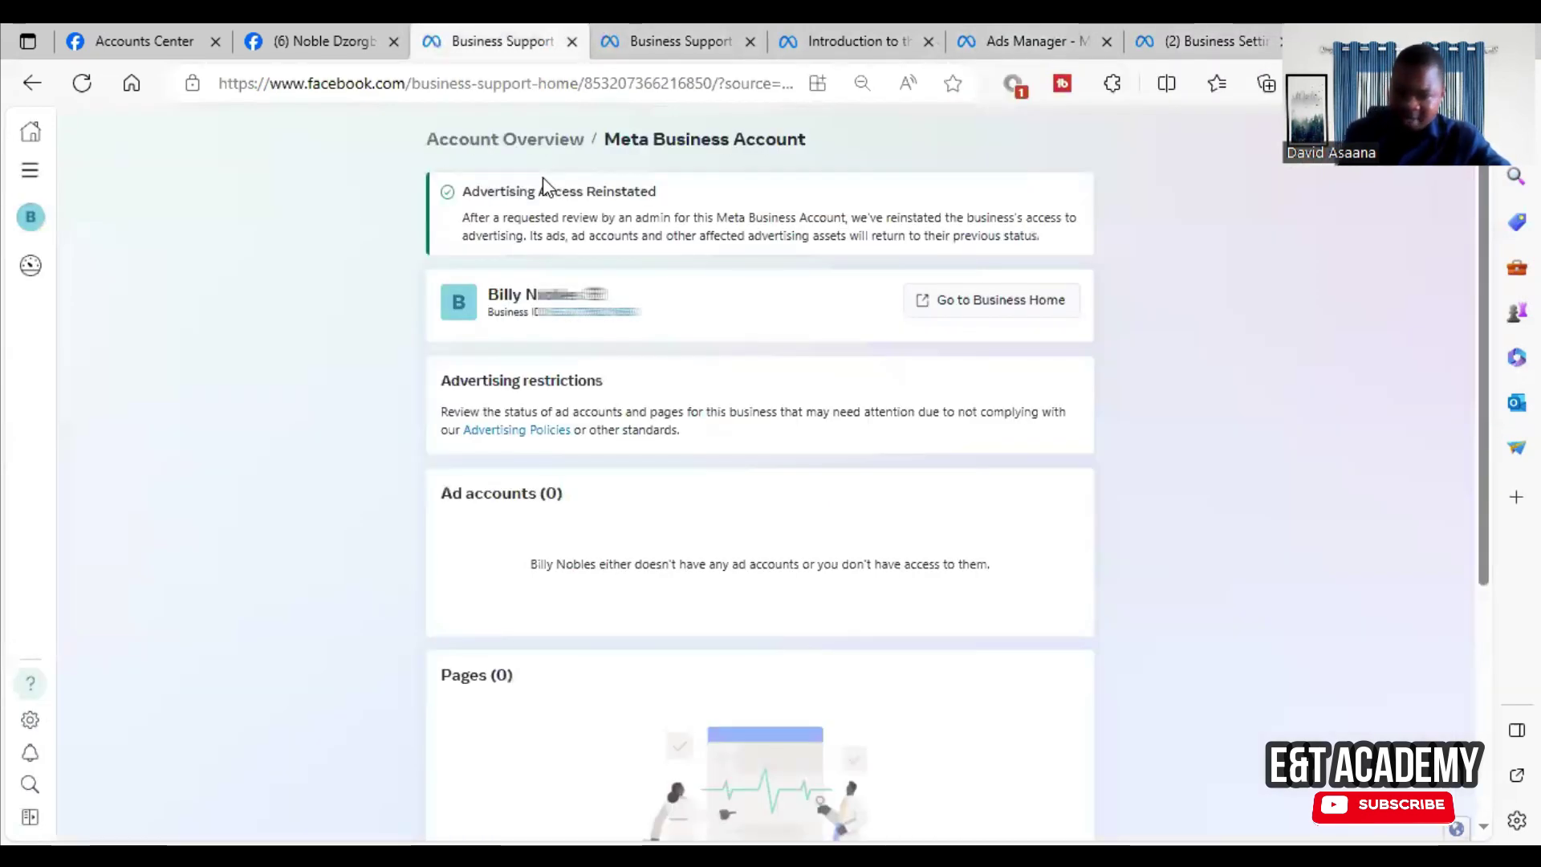